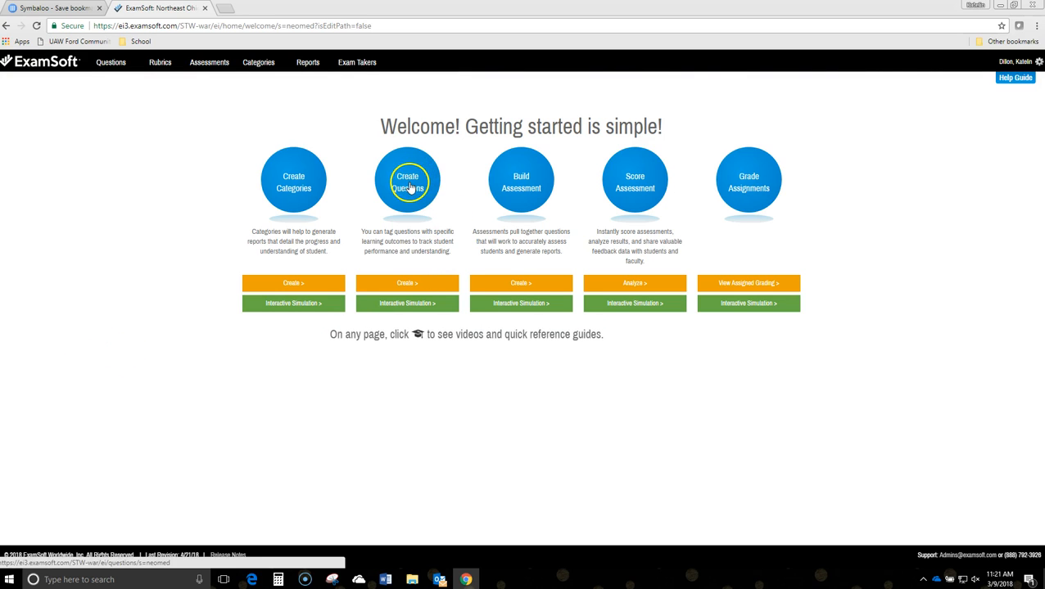
Start a new multiple-choice question and assign it to the Cardiology Module folder under Pharmacotherapeutics I
click(112, 64)
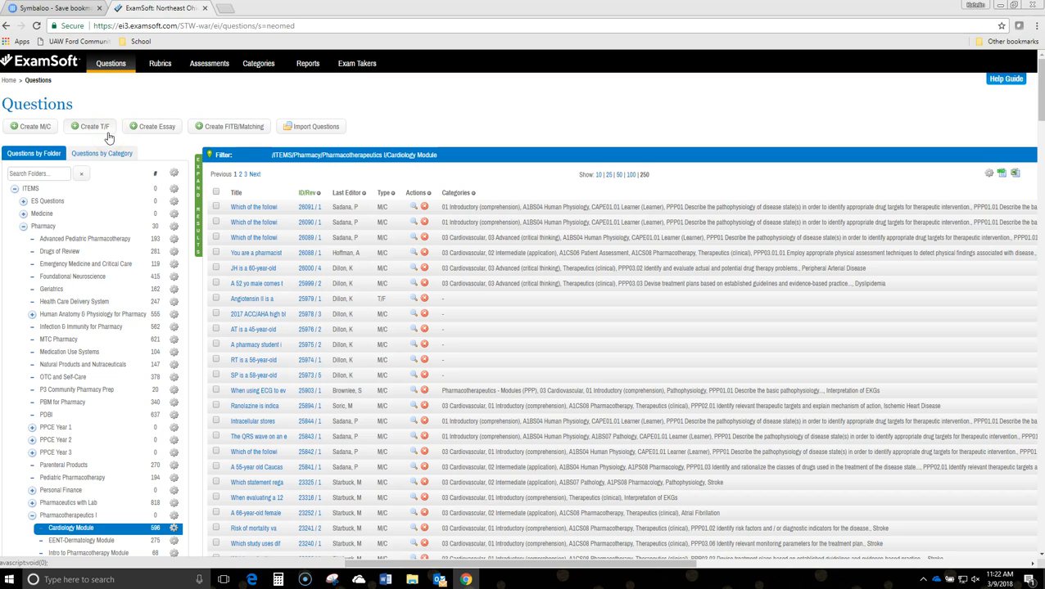
click(35, 129)
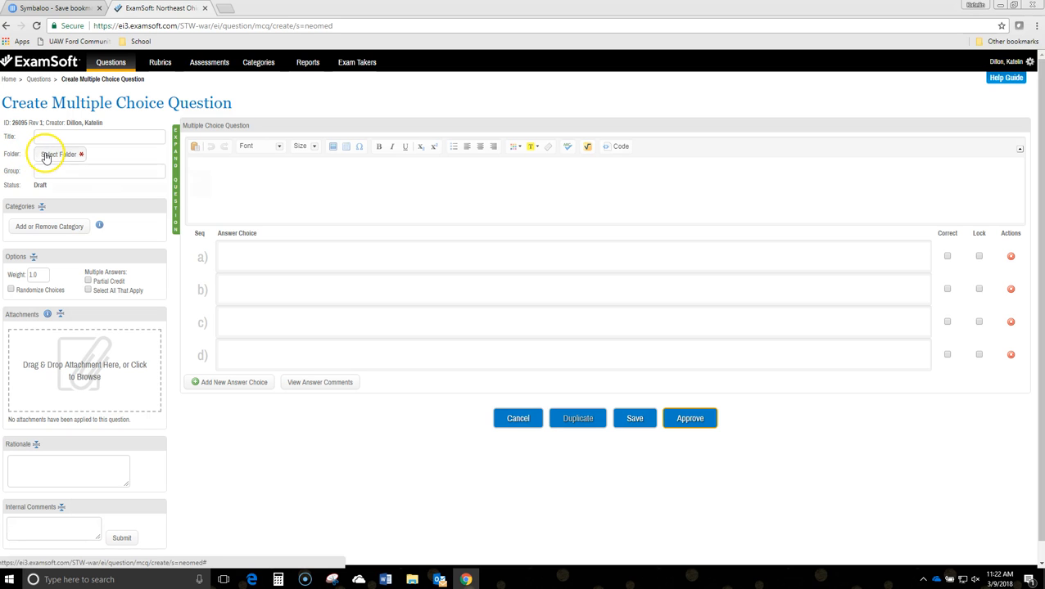
click(48, 155)
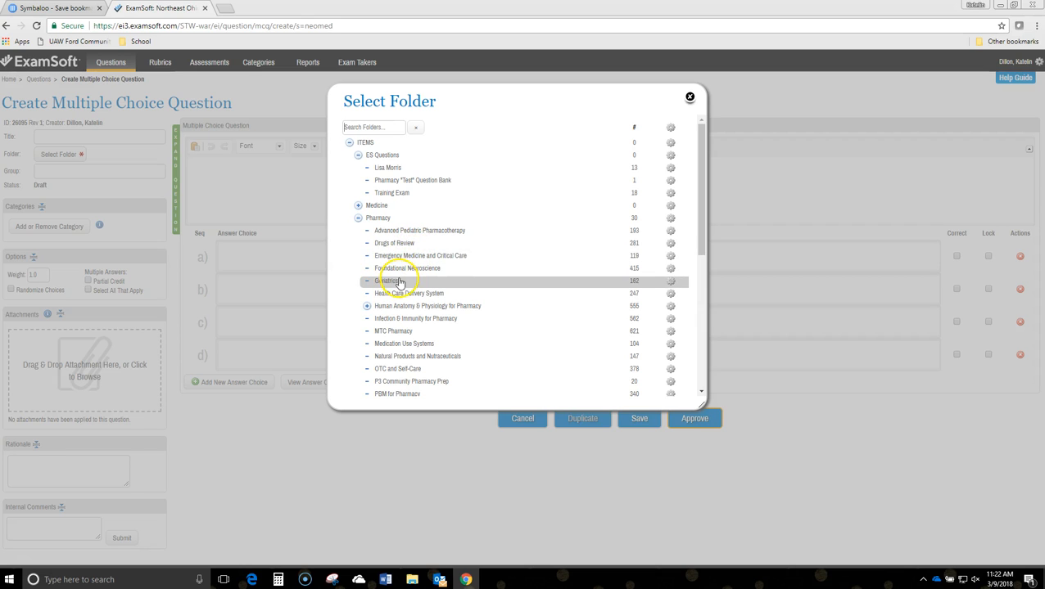
scroll(405, 262, down, 5)
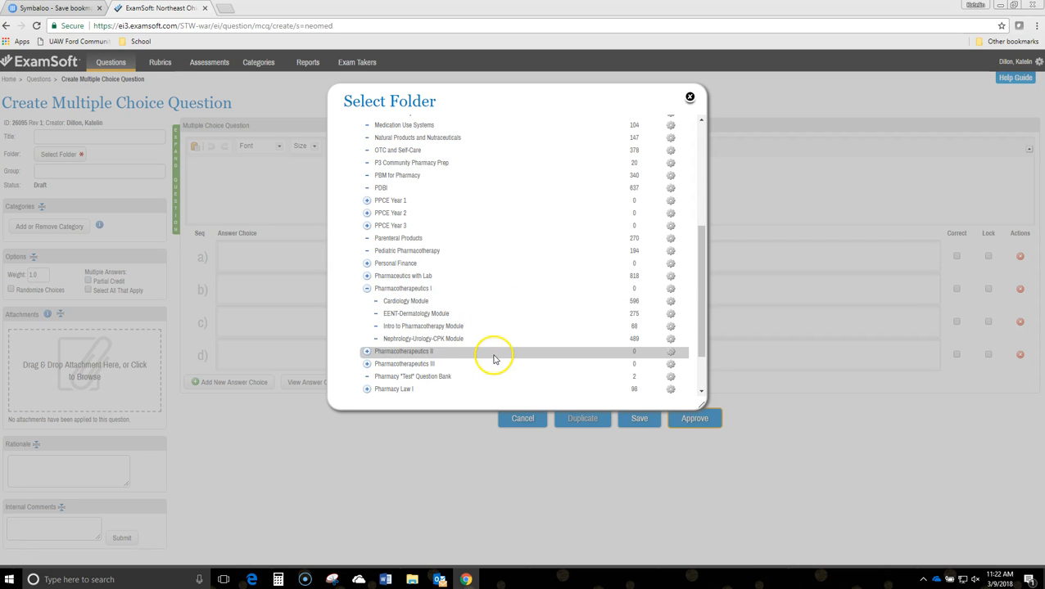
click(406, 305)
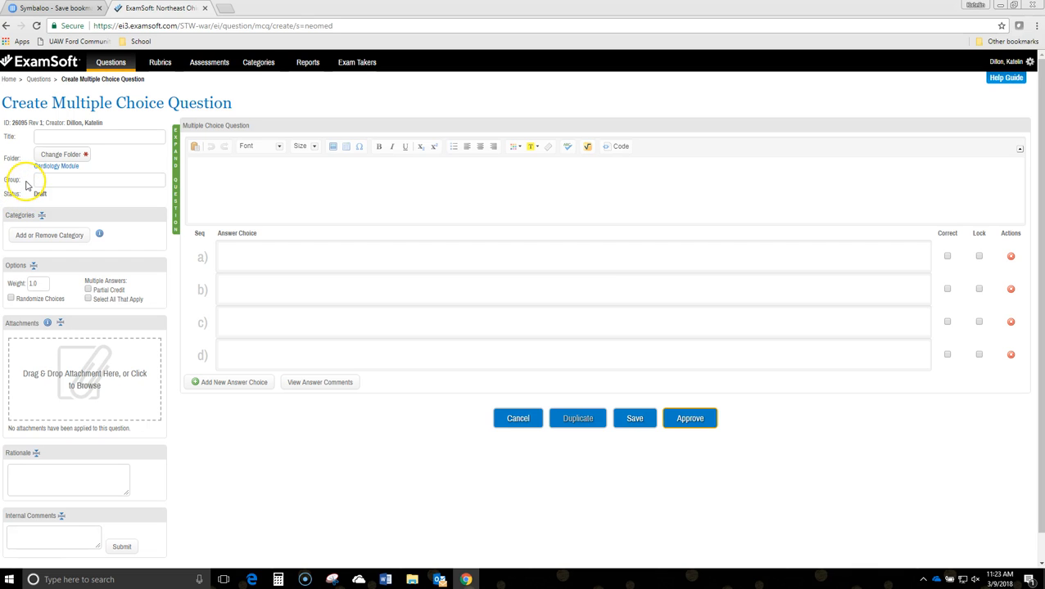
Add the Hypertension topic category from the Pharmacotherapeutics I Cardiology Module to the question
click(57, 239)
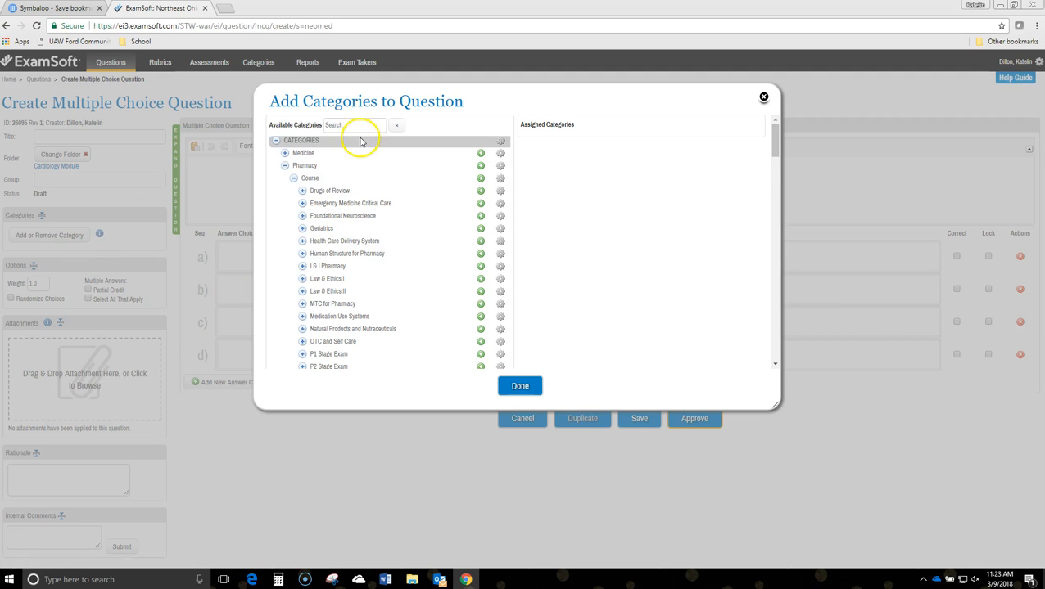
scroll(399, 221, down, 2)
scroll(409, 184, down, 6)
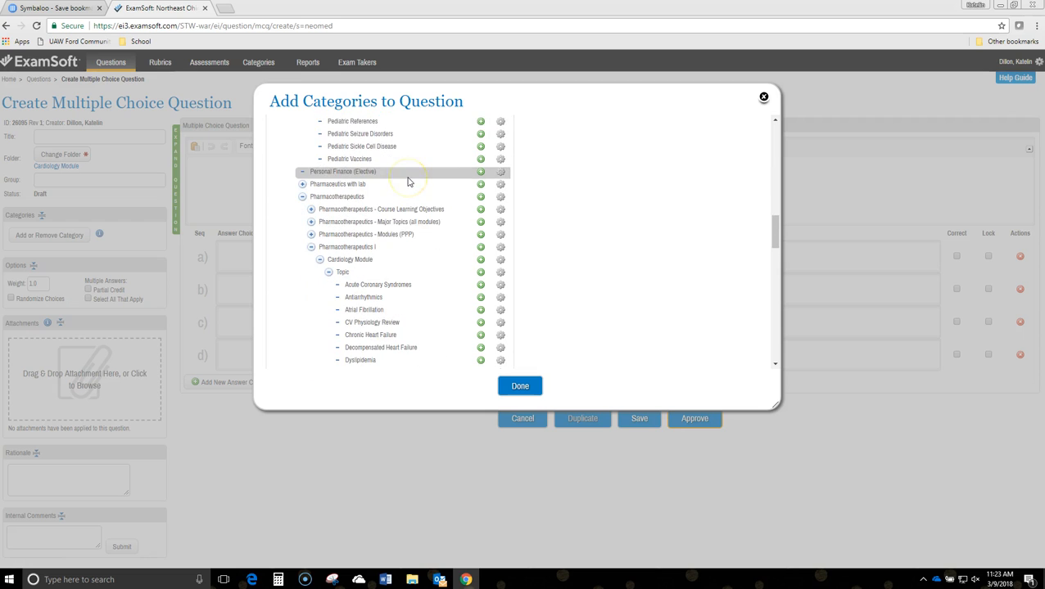
scroll(409, 182, down, 1)
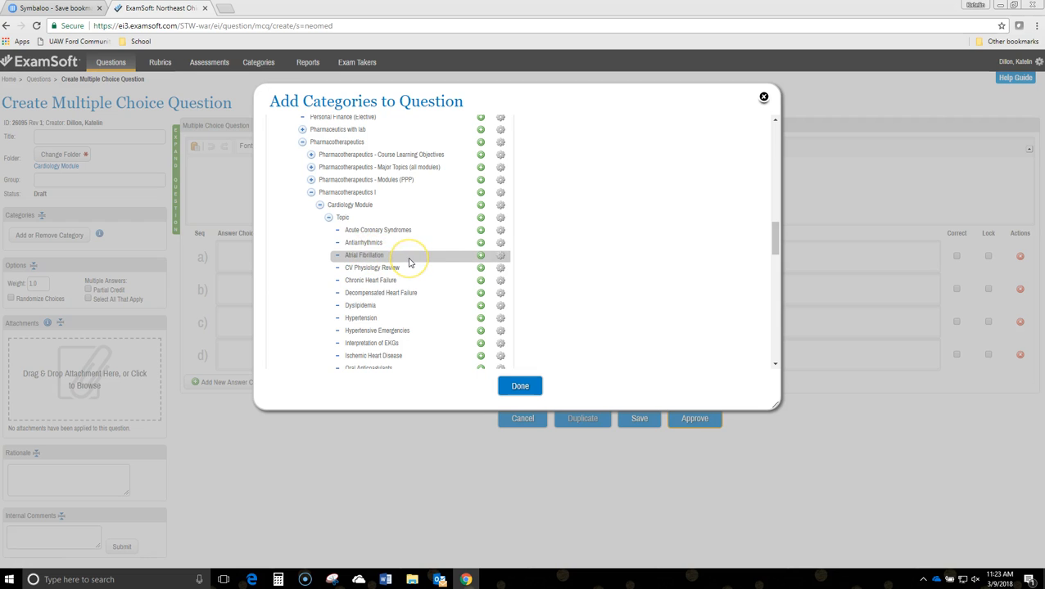
scroll(413, 262, down, 1)
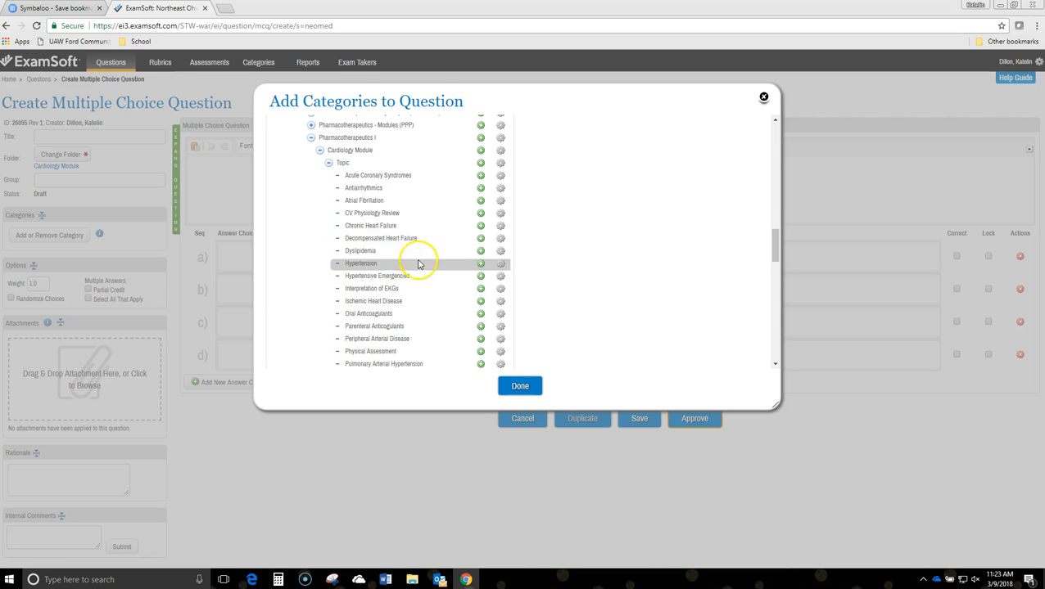
click(480, 265)
Add the categories A1CS08 Pharmacotherapy and 01 Introductory (comprehension), and finish the category assignment
scroll(442, 246, down, 4)
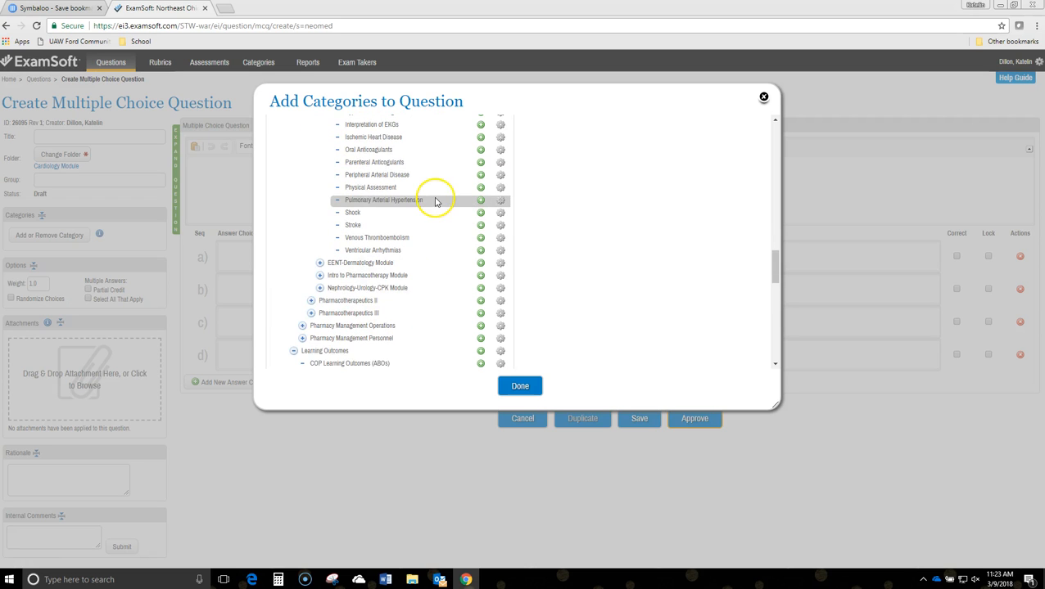
scroll(423, 218, down, 1)
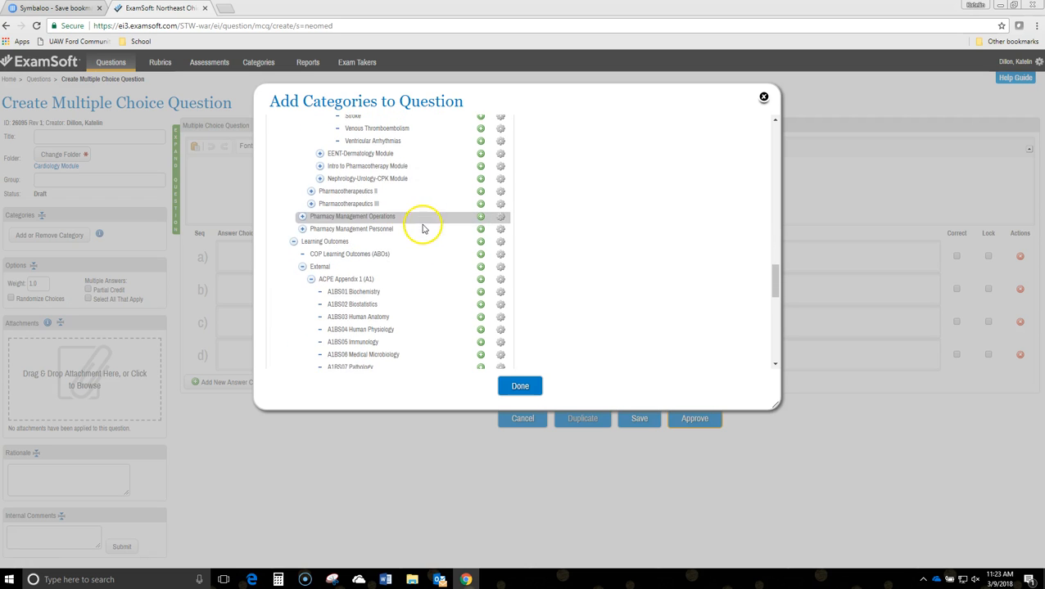
scroll(415, 214, down, 1)
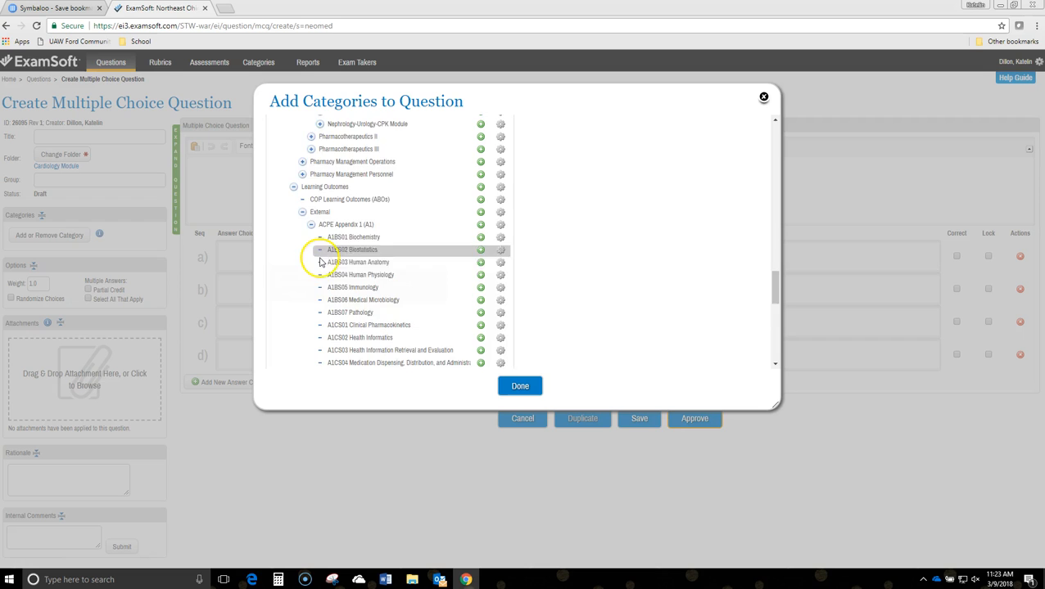
scroll(319, 262, down, 5)
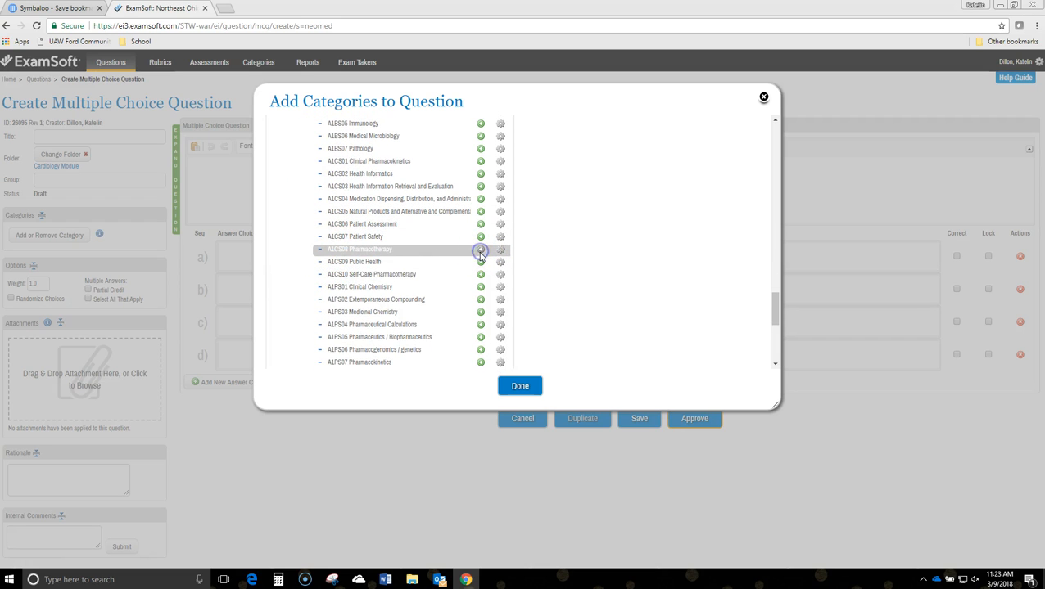
scroll(373, 226, down, 5)
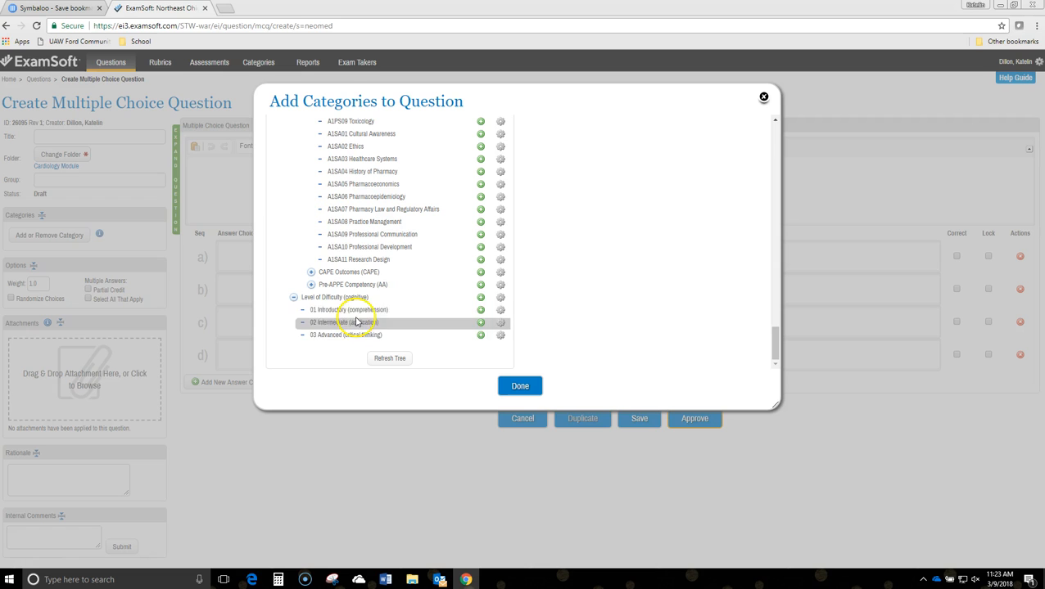
click(481, 310)
scroll(640, 293, up, 15)
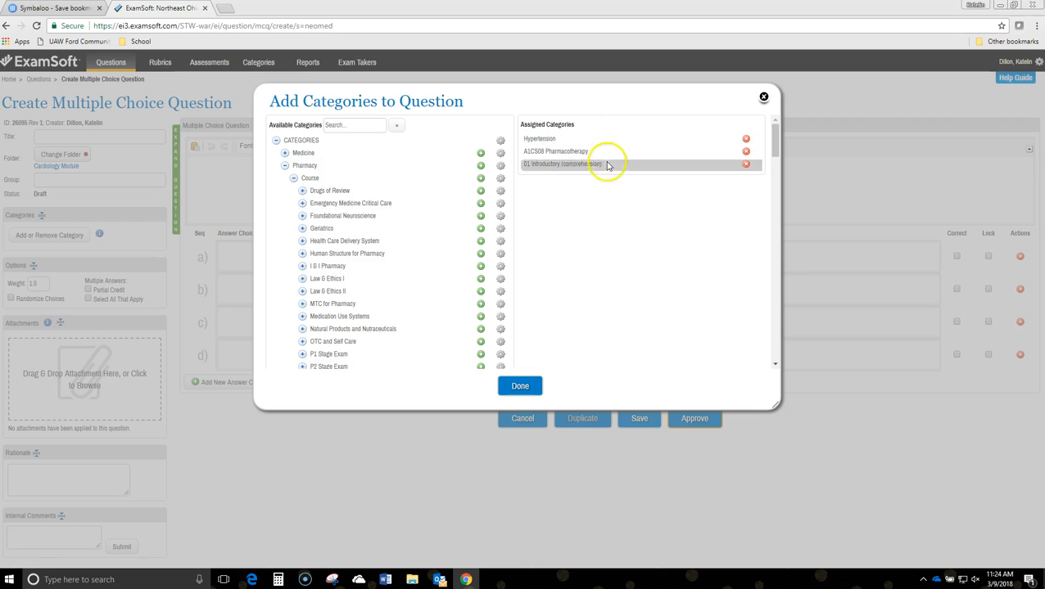
click(512, 389)
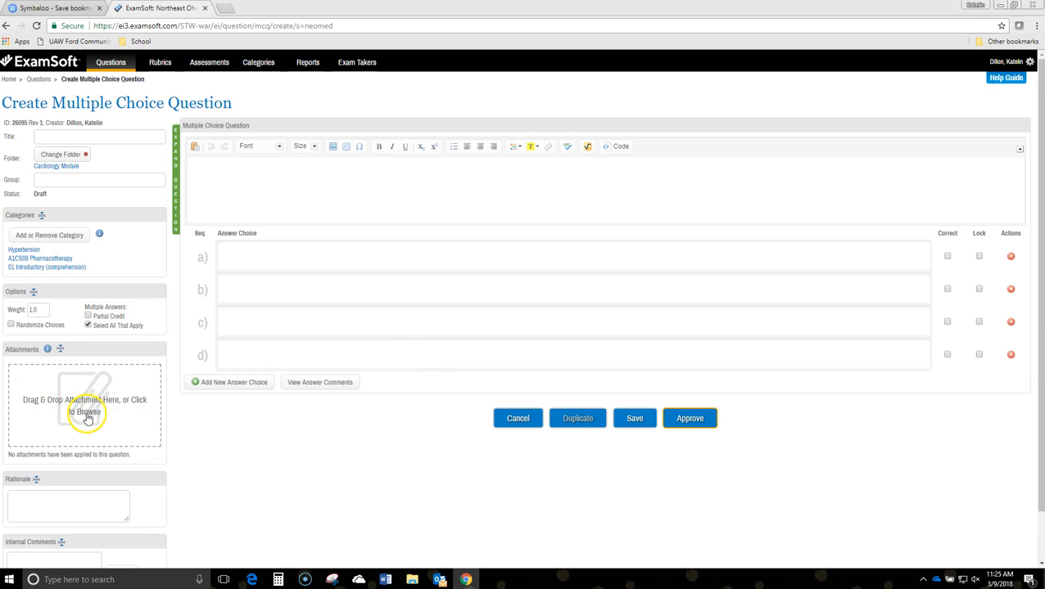
Enter "skdjlsk" as the question text
scroll(81, 409, down, 1)
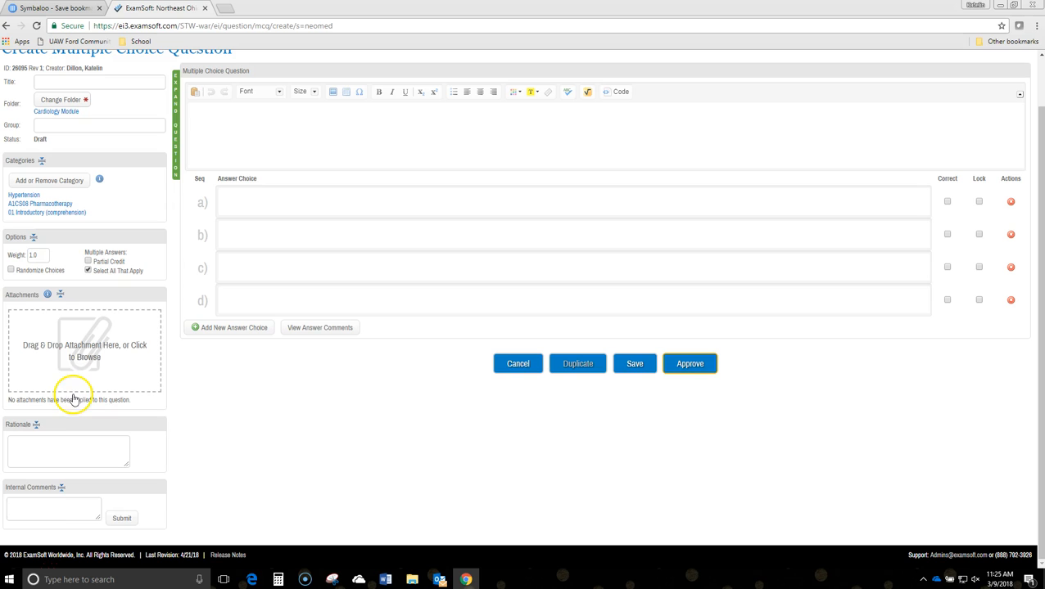
click(64, 509)
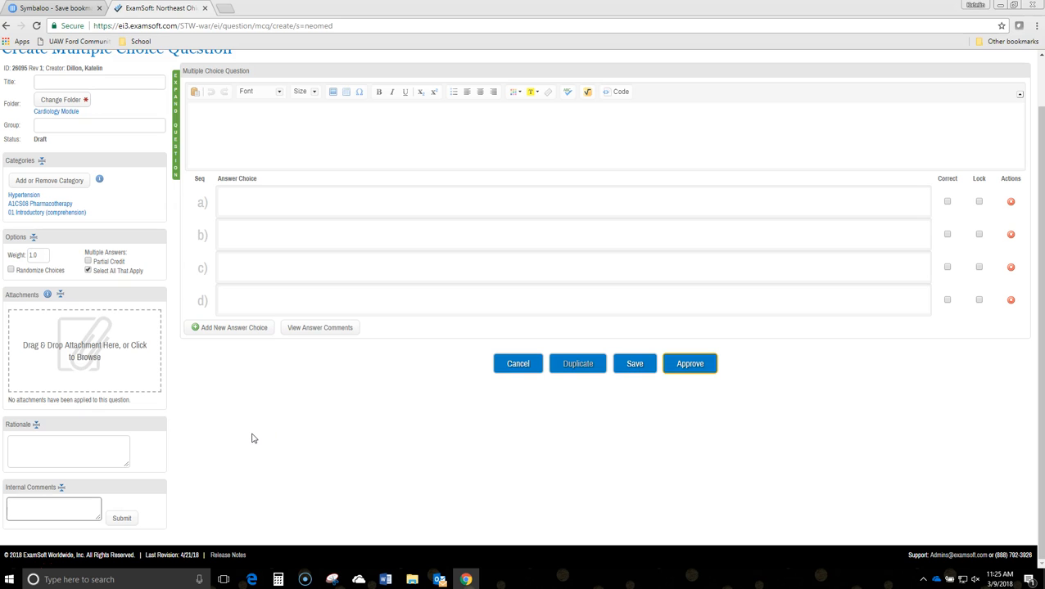
click(227, 142)
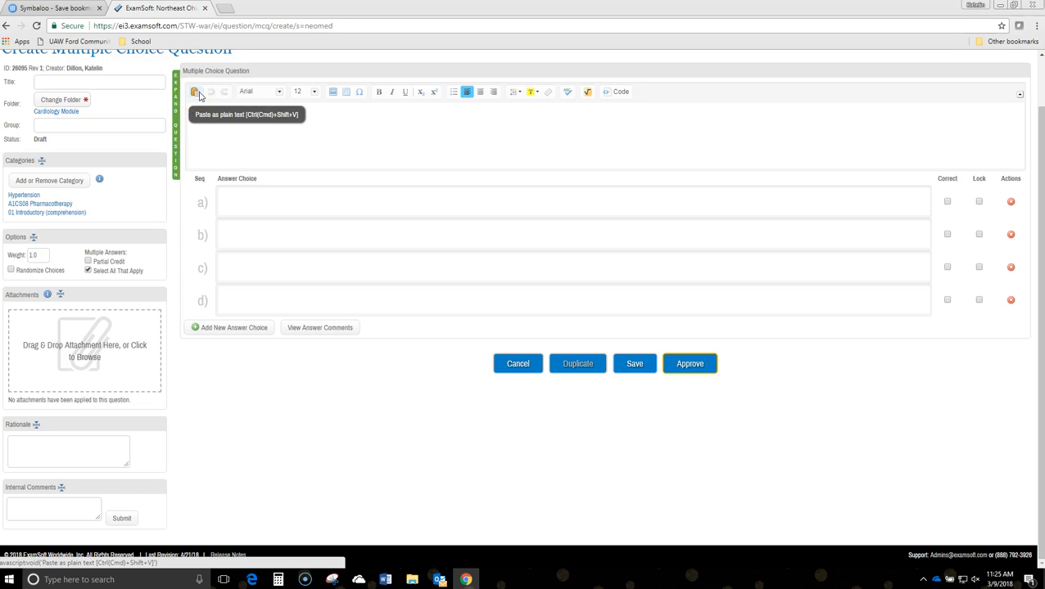
click(197, 123)
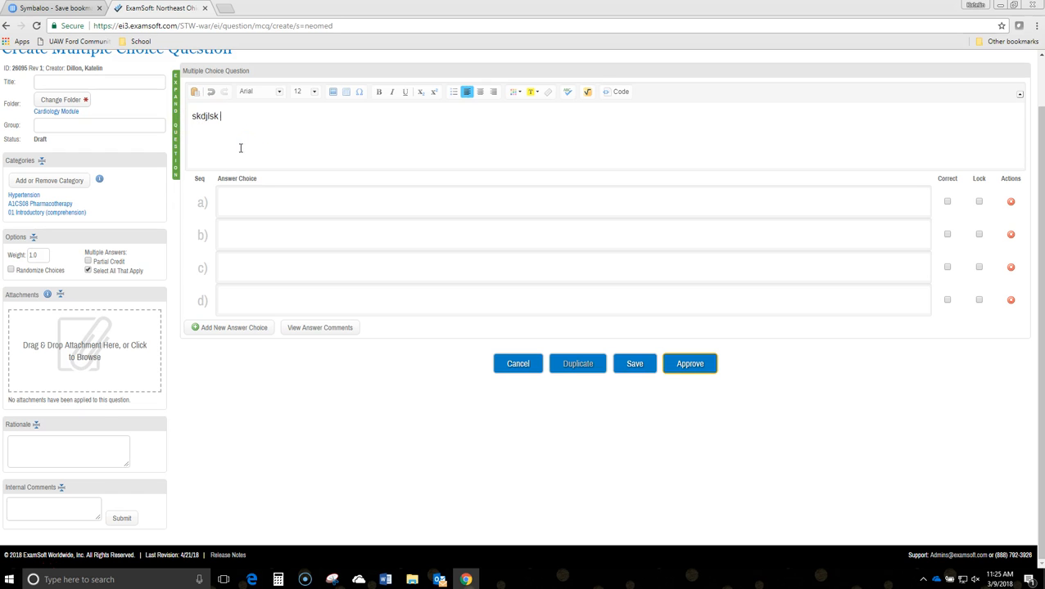
Fill answer choices a to d with "f df", "sef", "sdf" and "sdf", and mark choice a as correct
click(266, 196)
text(f df)
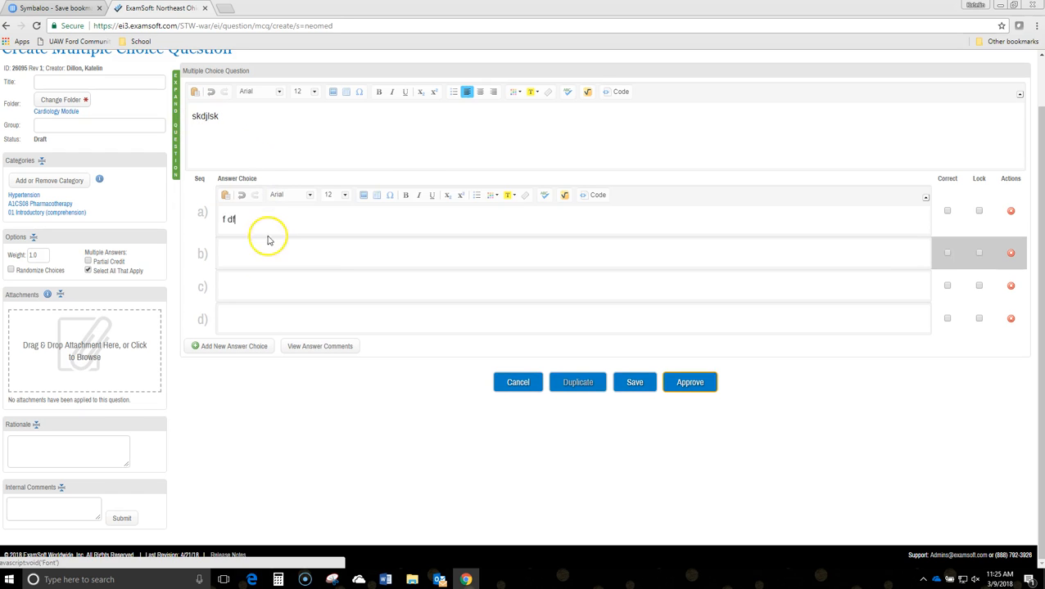
click(243, 269)
text(sef)
click(242, 278)
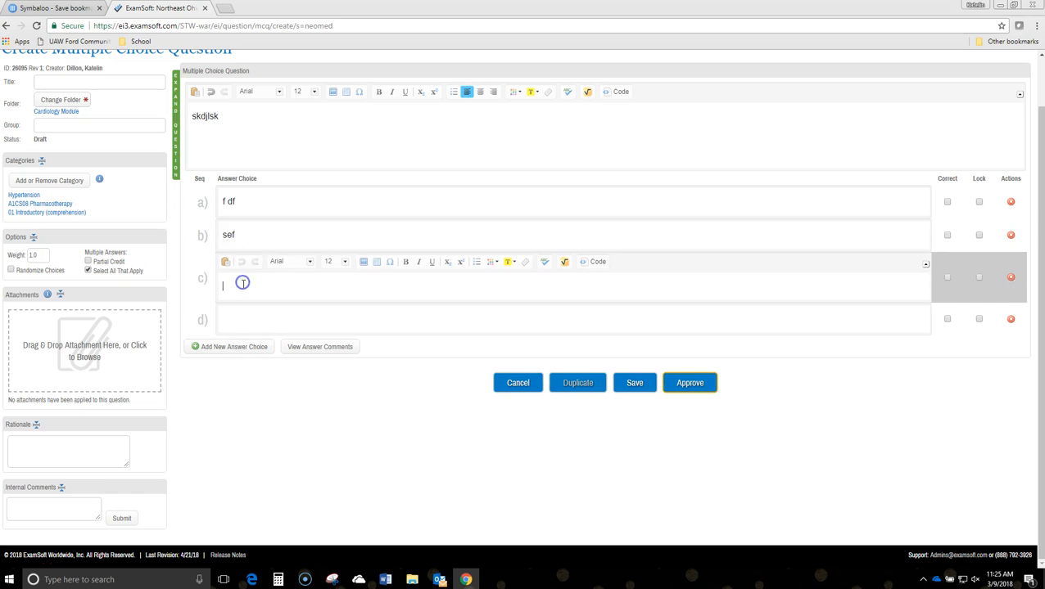
text(sdf)
click(237, 325)
text(sdf)
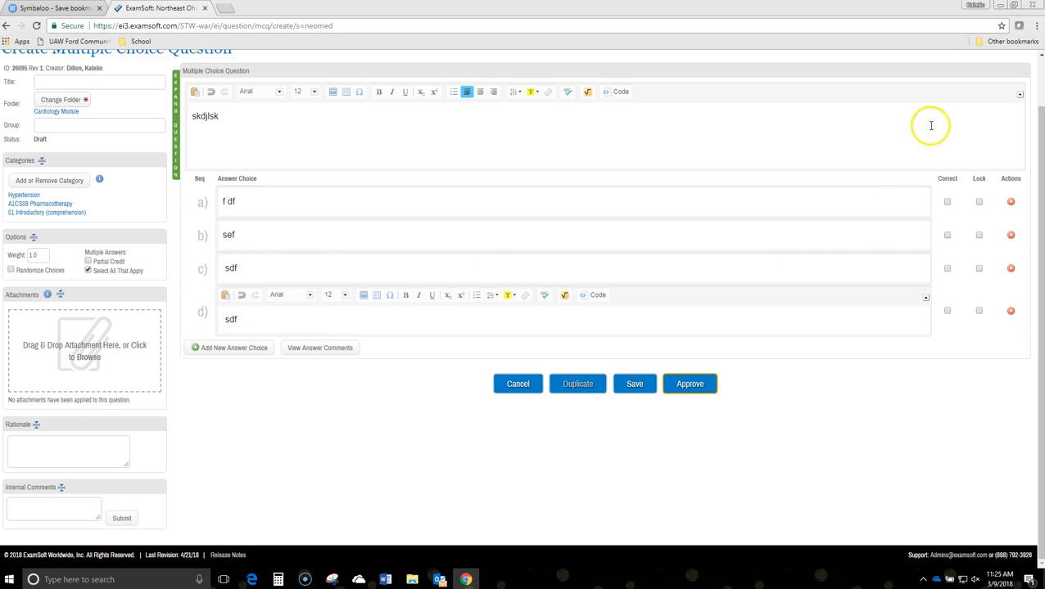
click(948, 202)
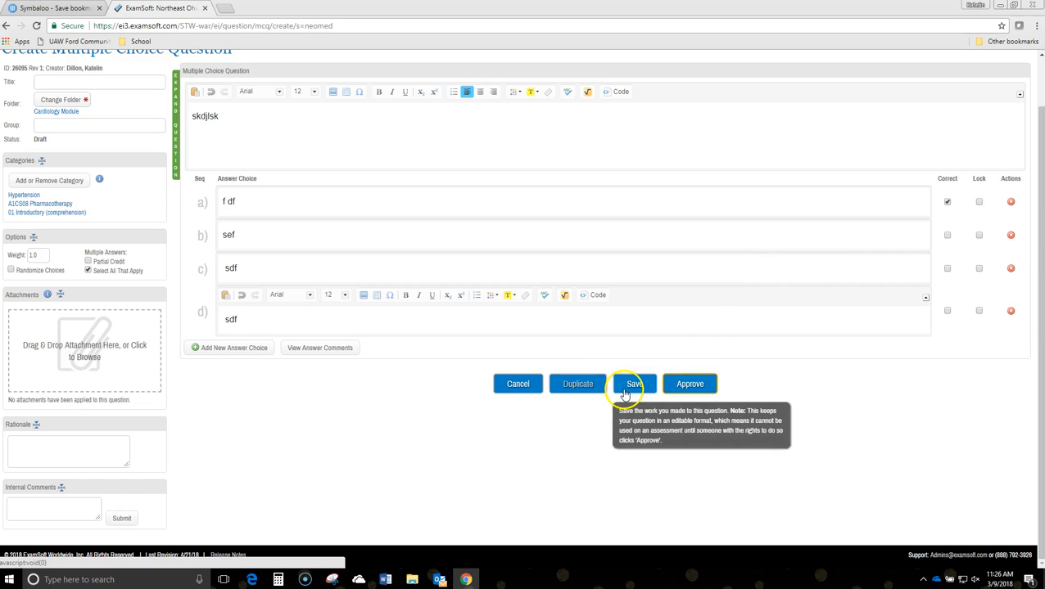
Approve the multiple-choice question and return to the list of questions
click(620, 392)
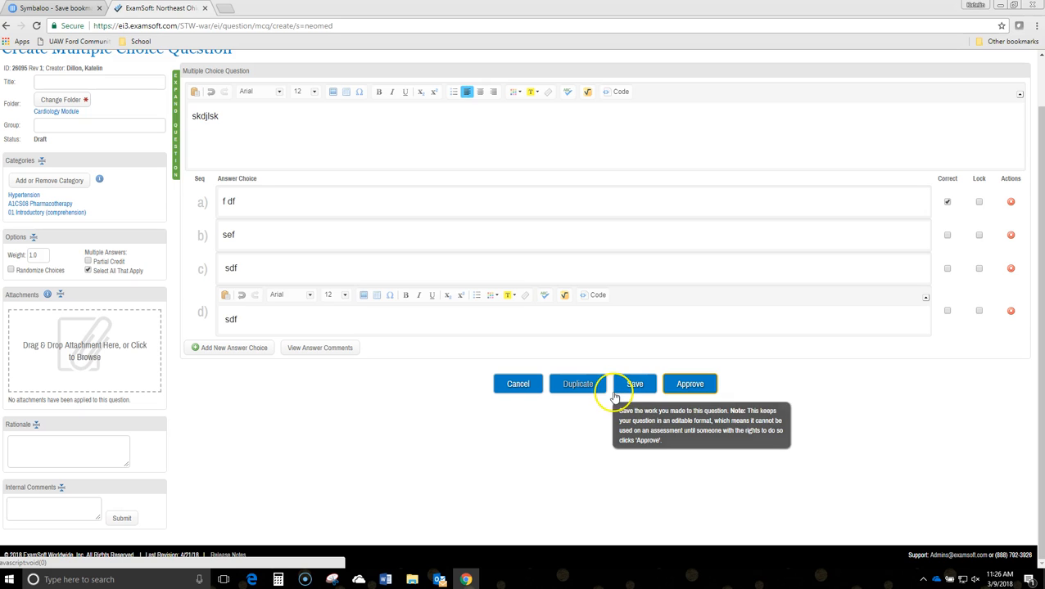
click(606, 436)
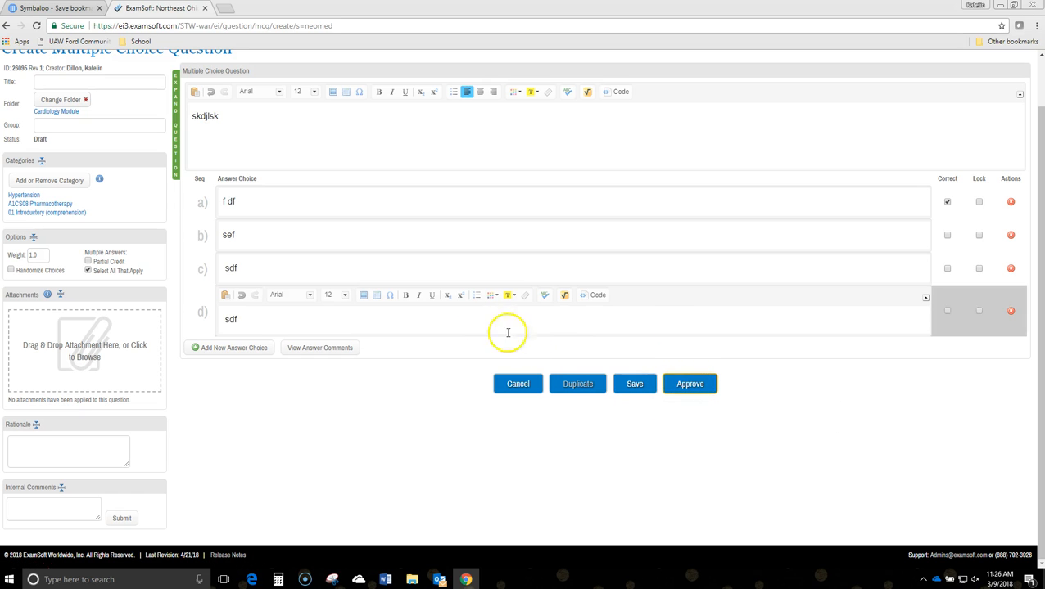
scroll(205, 262, up, 1)
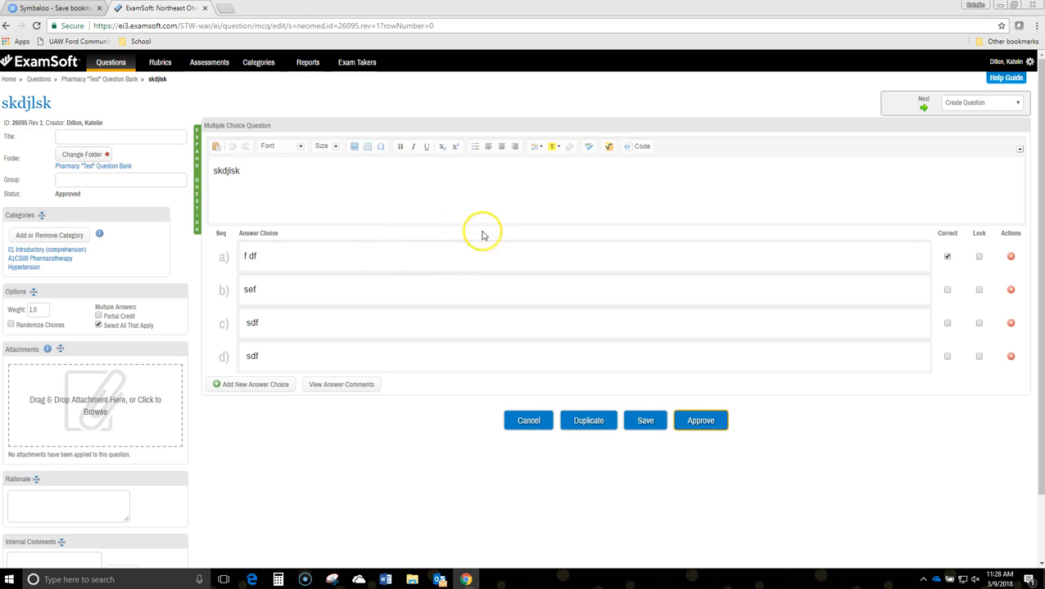
click(681, 421)
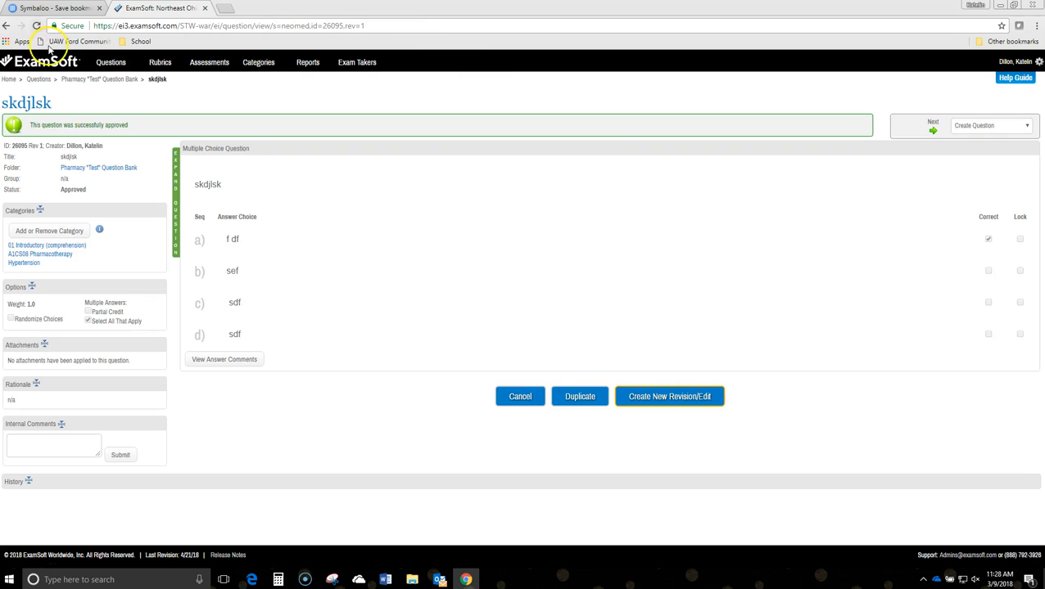
click(110, 63)
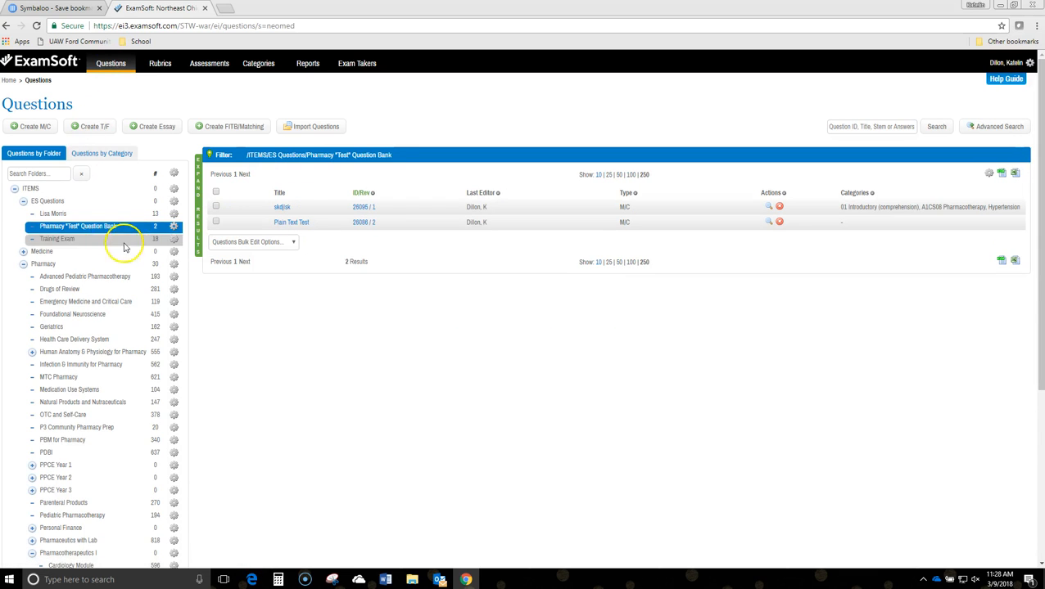
click(318, 209)
click(315, 208)
click(311, 209)
click(315, 223)
click(313, 207)
click(287, 212)
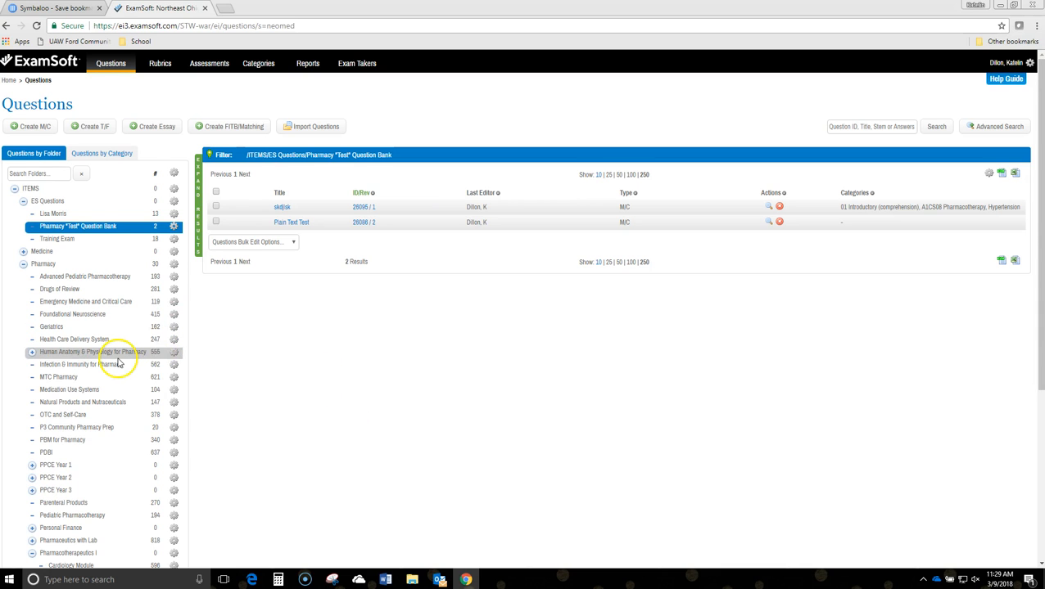
scroll(115, 352, down, 4)
scroll(116, 348, up, 4)
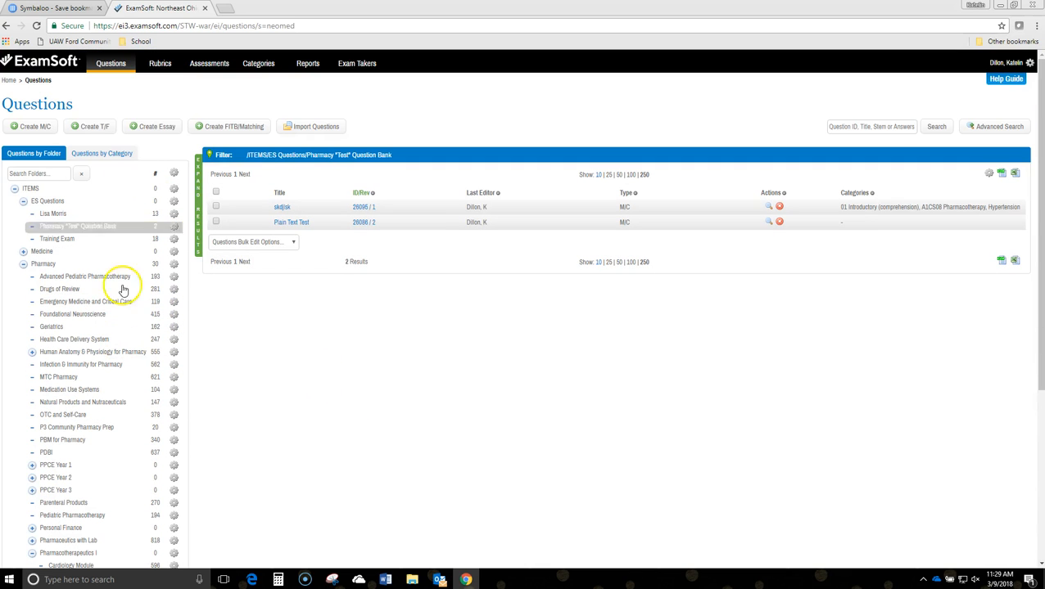
Reopen the question list from the home page and show the Cardiology Module folder under Pharmacotherapeutics I
click(54, 63)
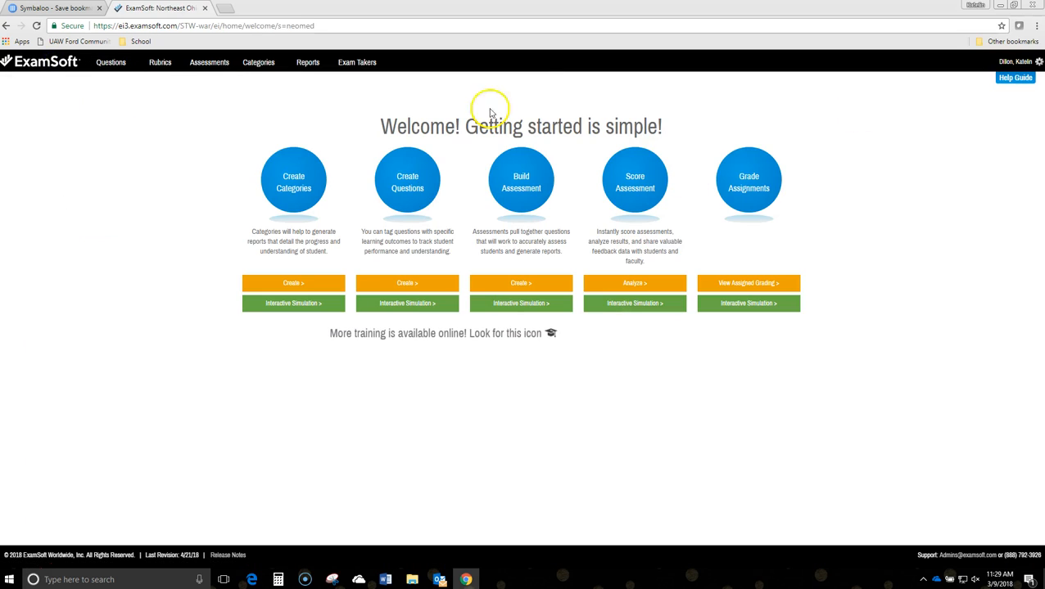
click(104, 60)
scroll(116, 246, down, 2)
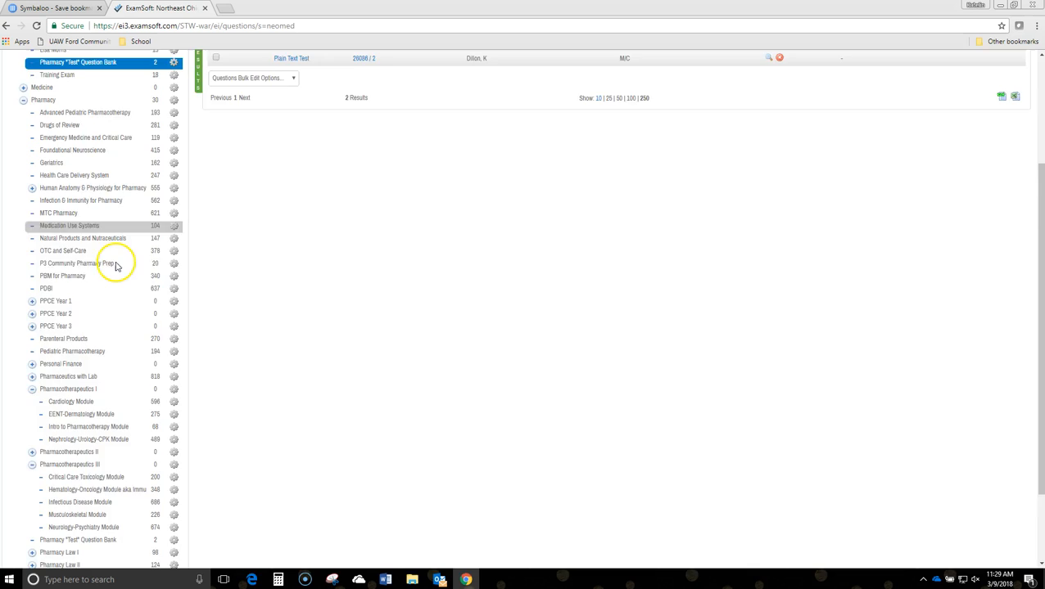
scroll(107, 271, down, 2)
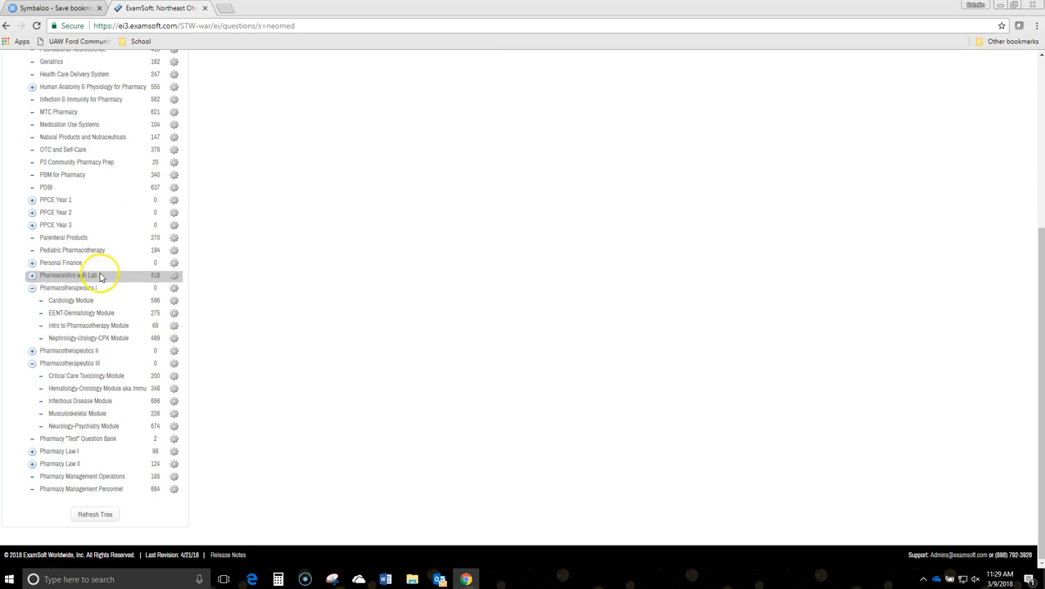
click(57, 303)
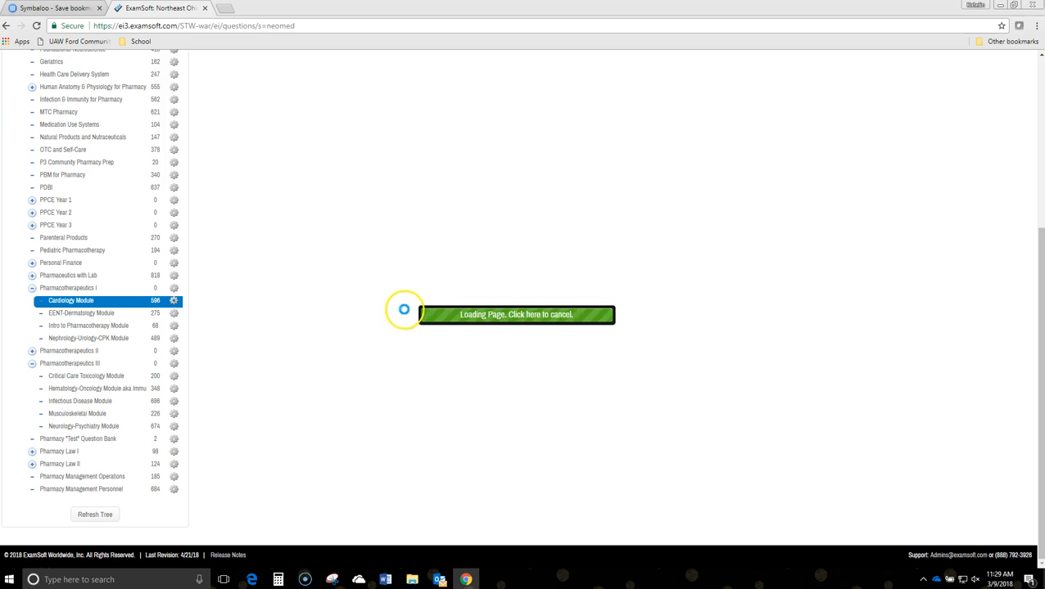
Look over the Cardiology Module question list, including its categories and the question search field and Advanced Search option
scroll(403, 313, up, 4)
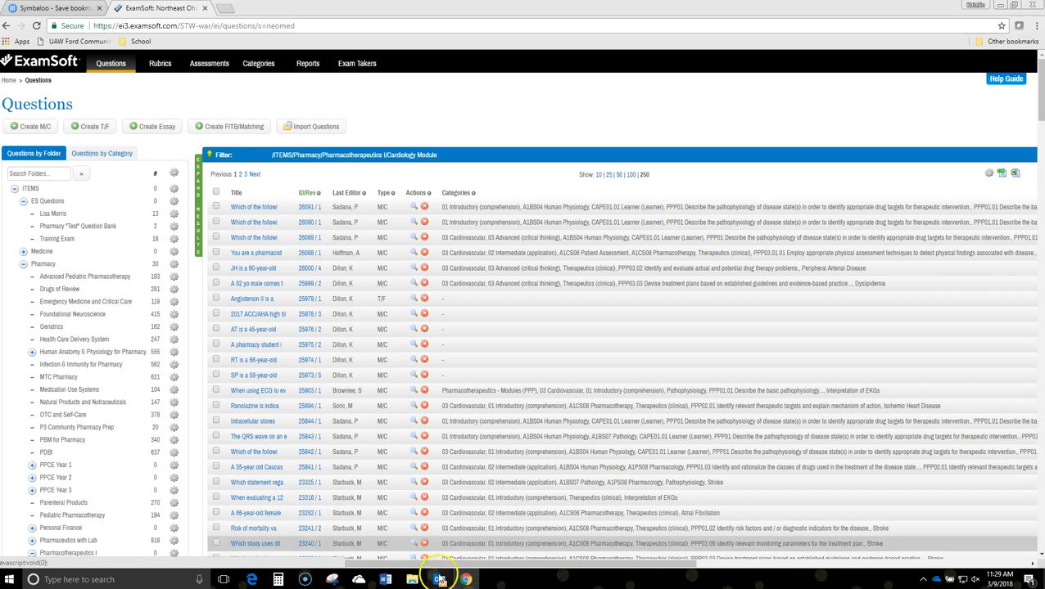
drag(459, 562, 845, 573)
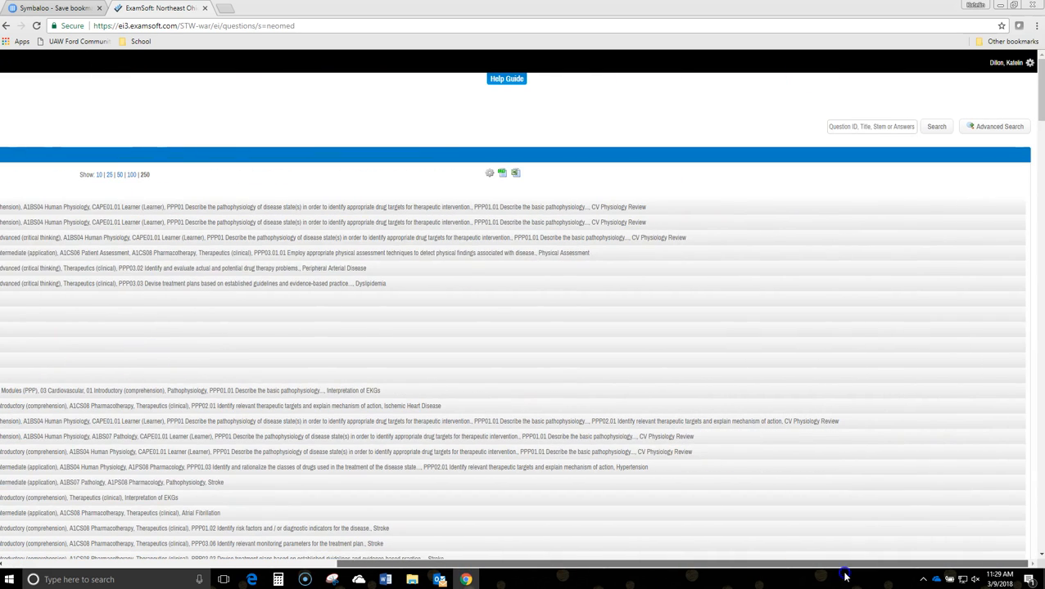
click(860, 128)
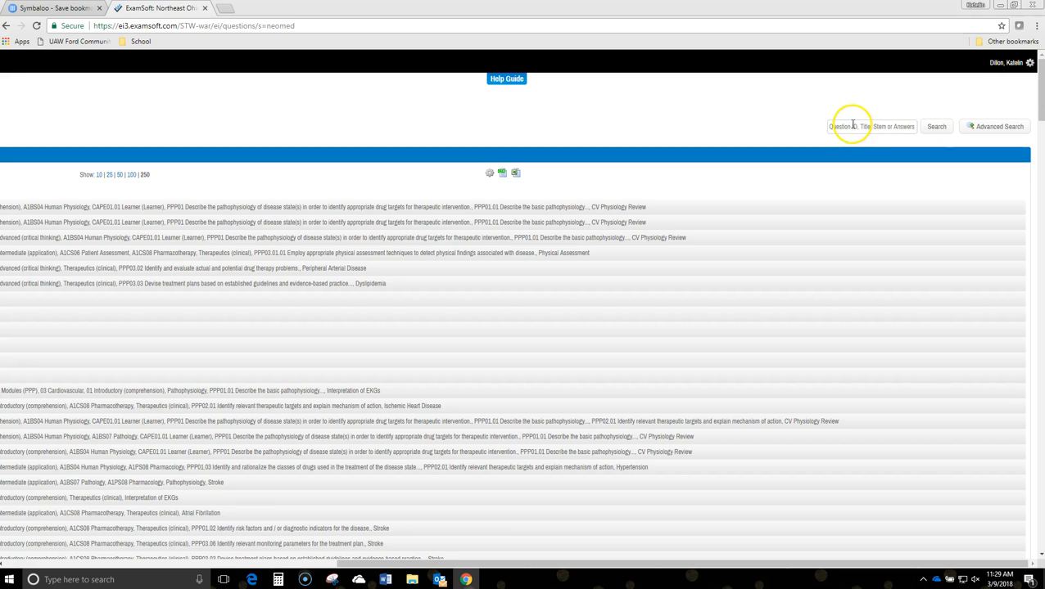
click(934, 128)
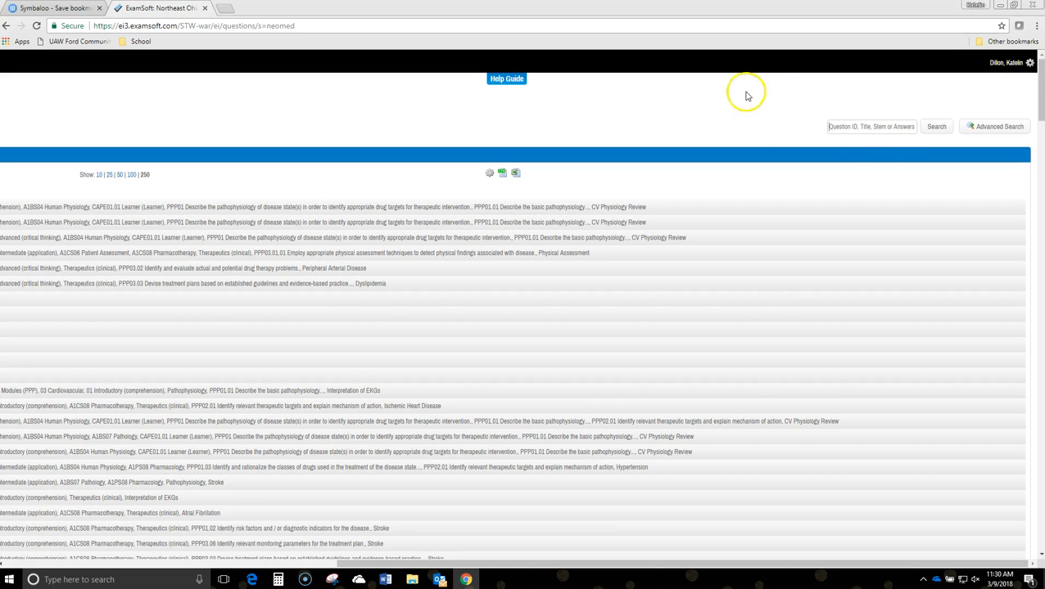
click(891, 127)
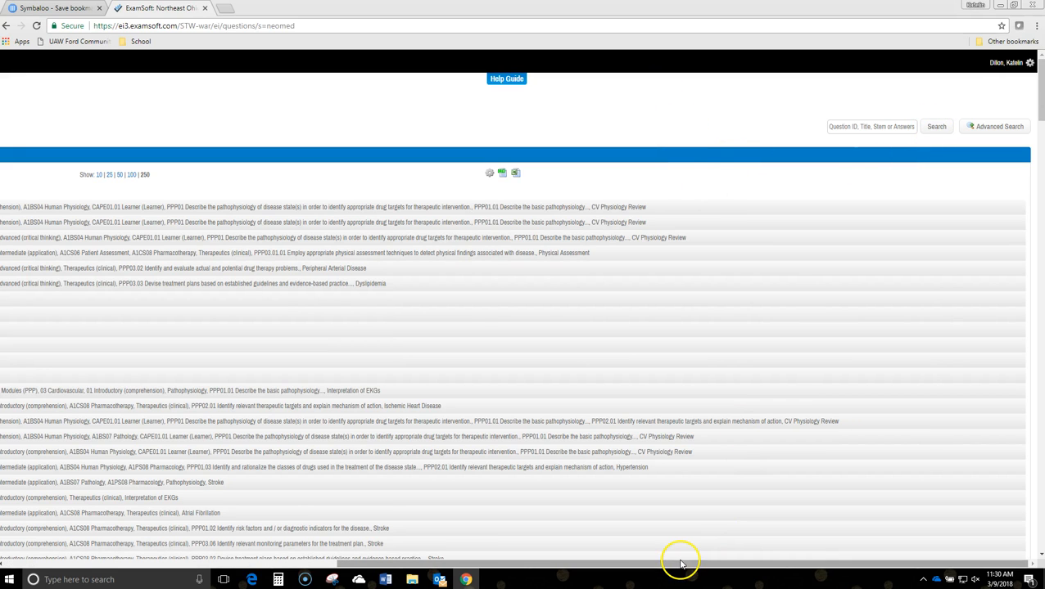
drag(679, 563, 322, 523)
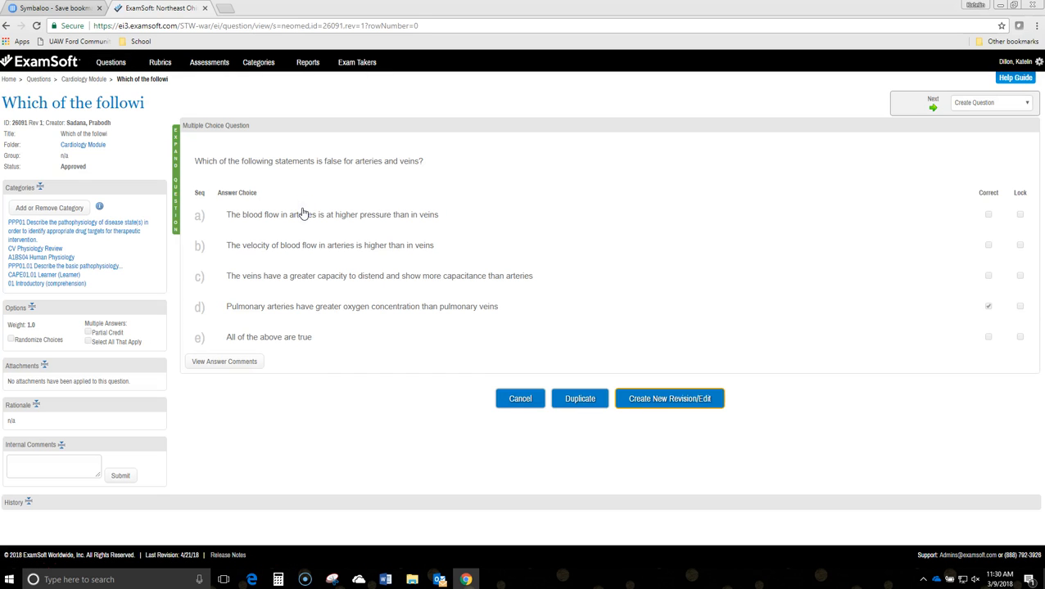
Open a new revision of the question "Which of the following statements is false for arteries and veins?", approve it, and return to the question list
click(641, 402)
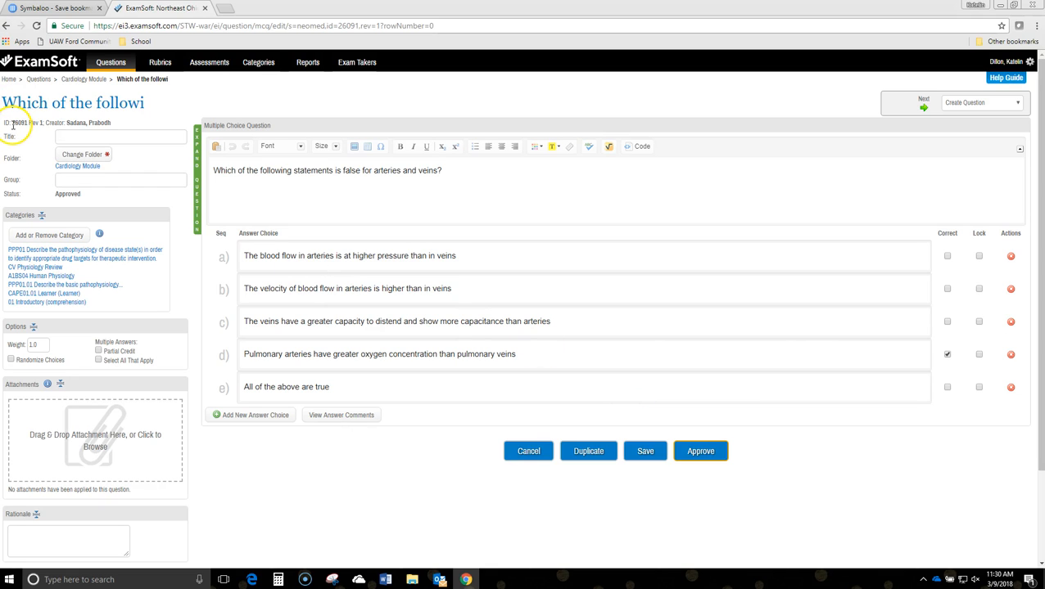
drag(46, 122, 22, 133)
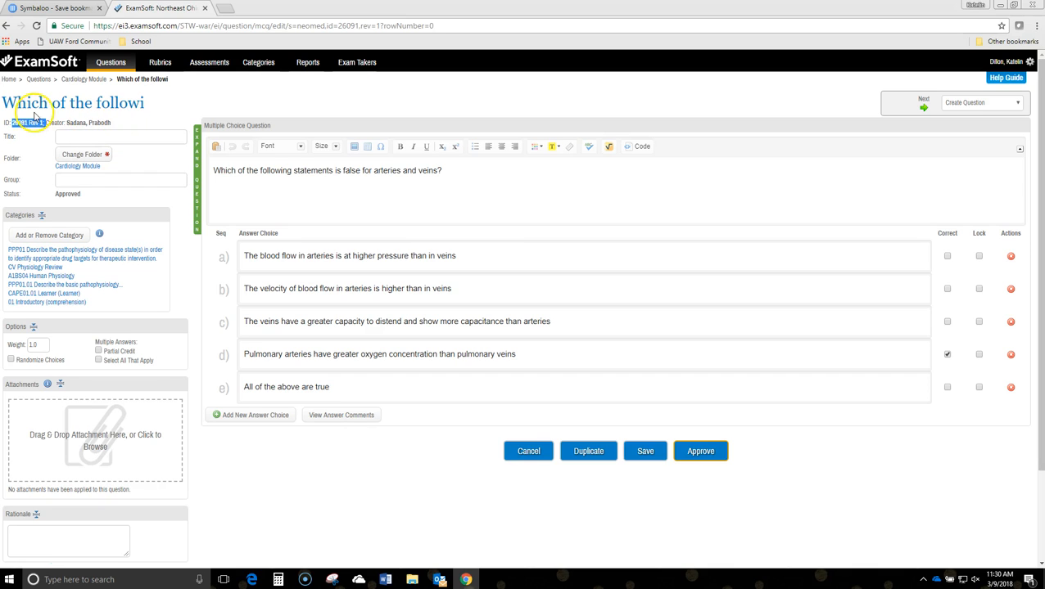
click(360, 172)
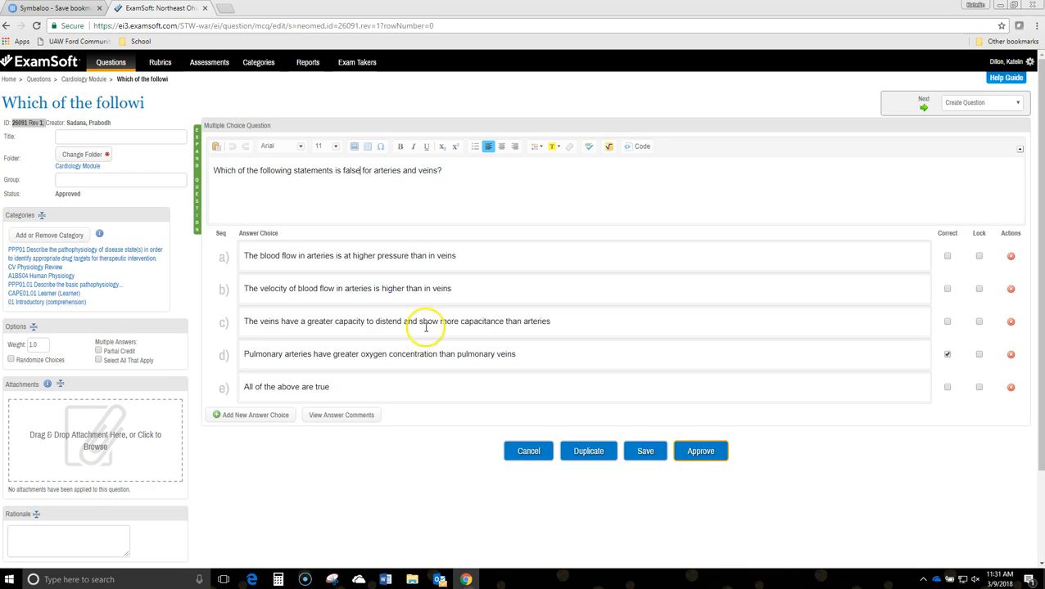
click(700, 451)
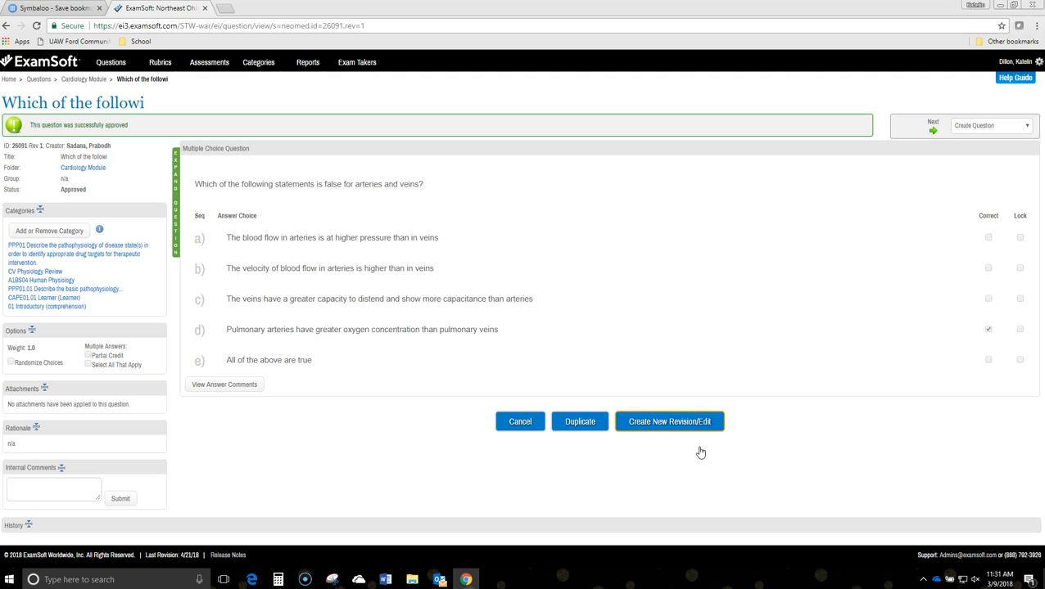
click(111, 62)
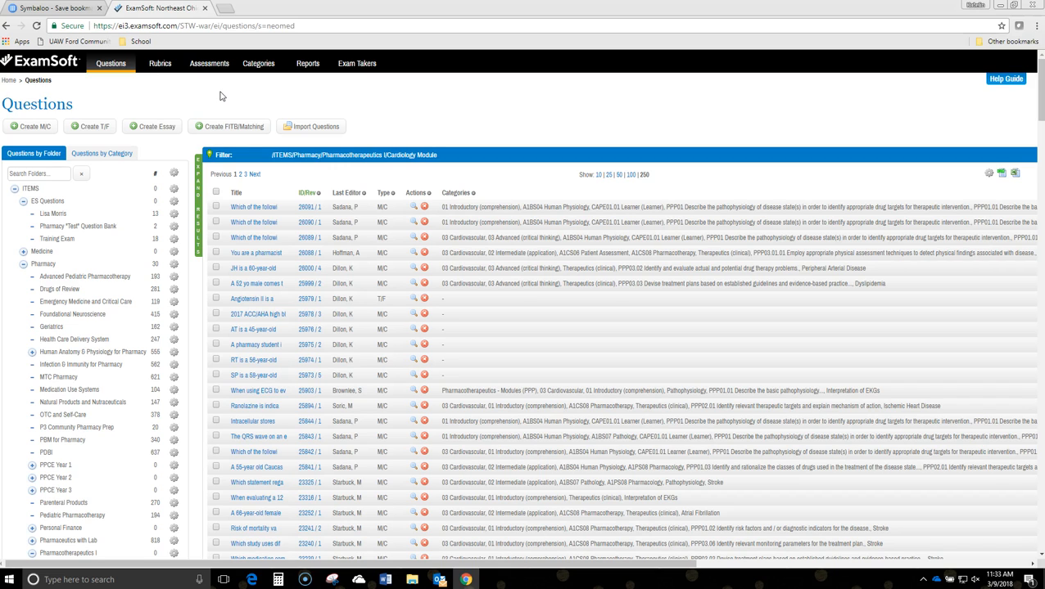
Open the draft assessment "Pharmacotherapeutics I 2017-18 Cardiology I Module Quiz 2" from the 2017-18 Cardio I Module assessment folder
click(209, 66)
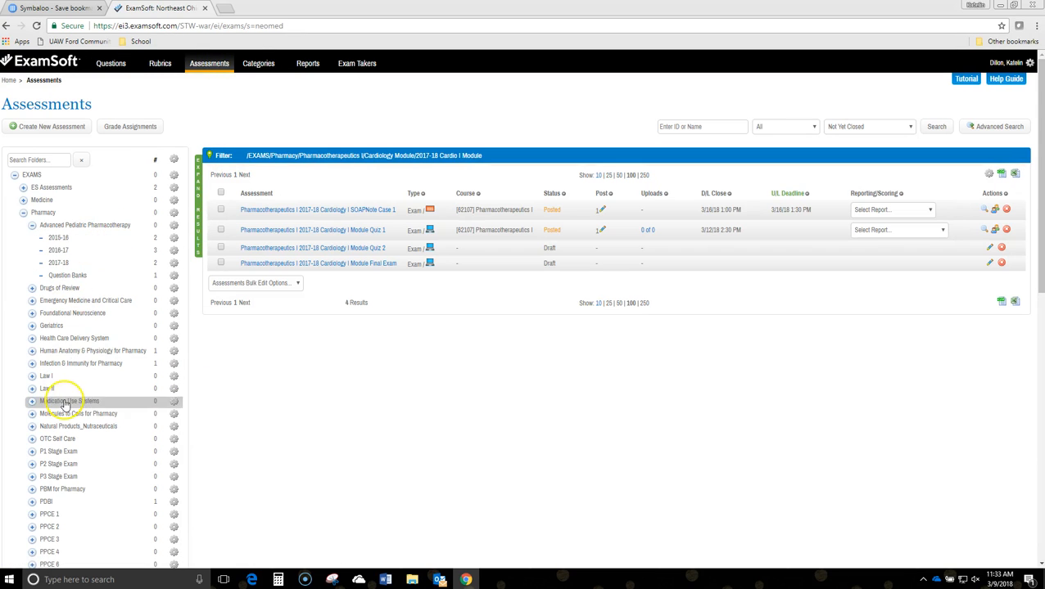
scroll(69, 403, down, 3)
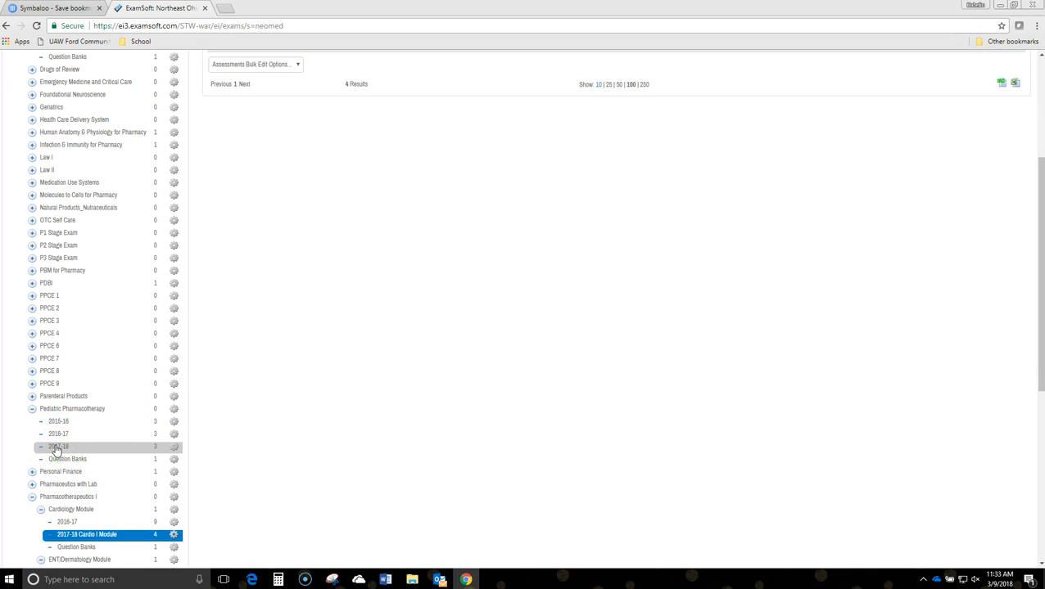
click(80, 536)
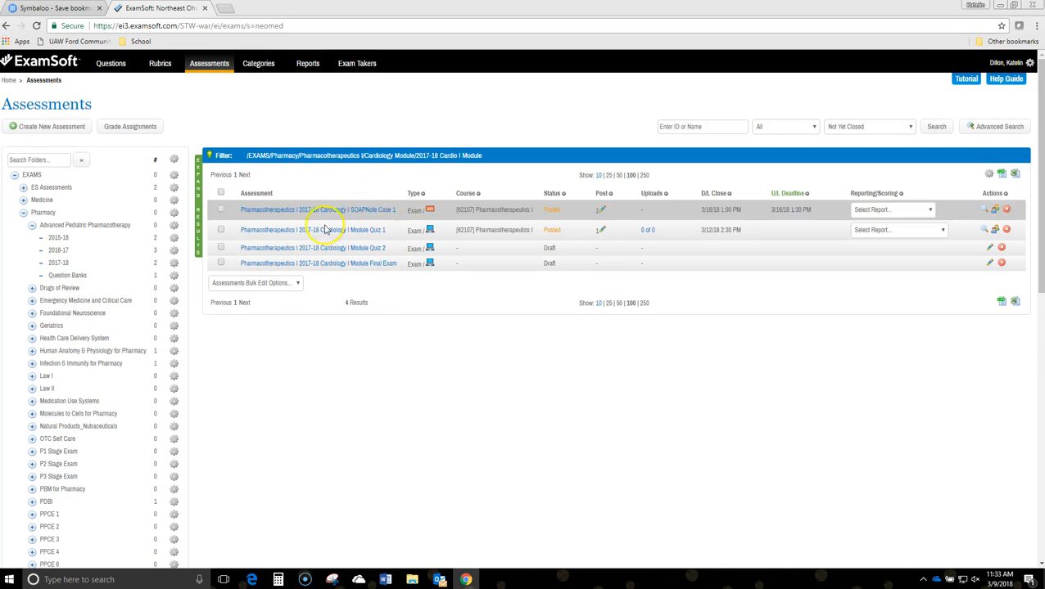
click(366, 254)
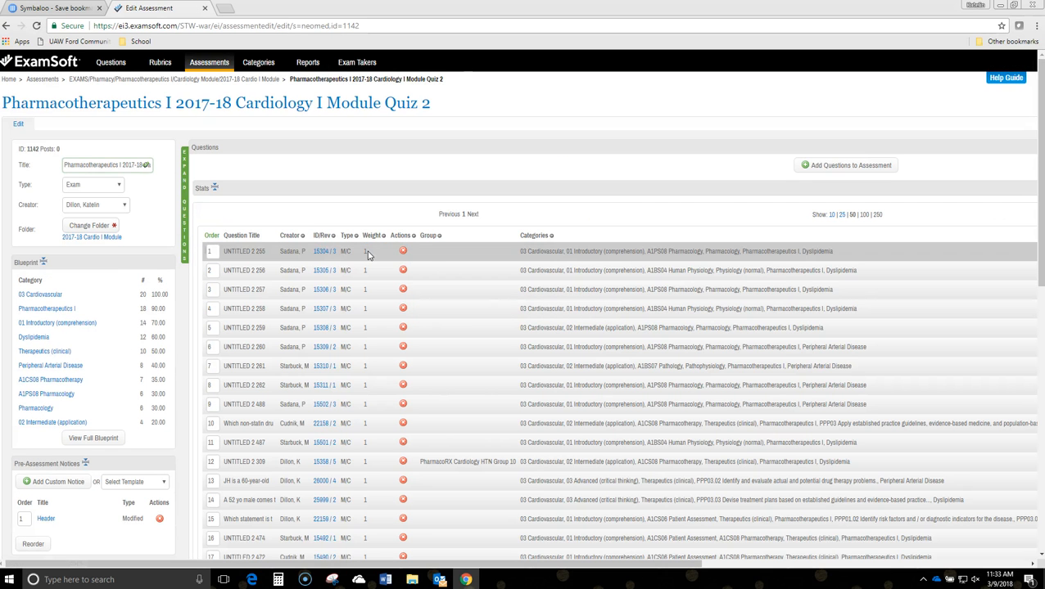
Start adding questions to the quiz and look over the question search, recently revised questions, and folder and category options
click(824, 167)
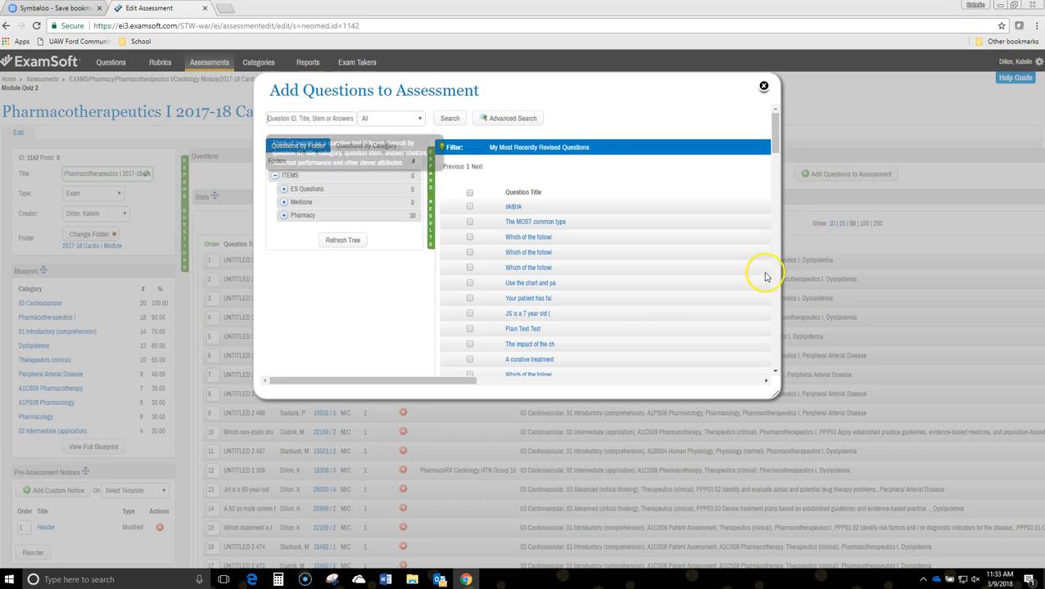
click(328, 117)
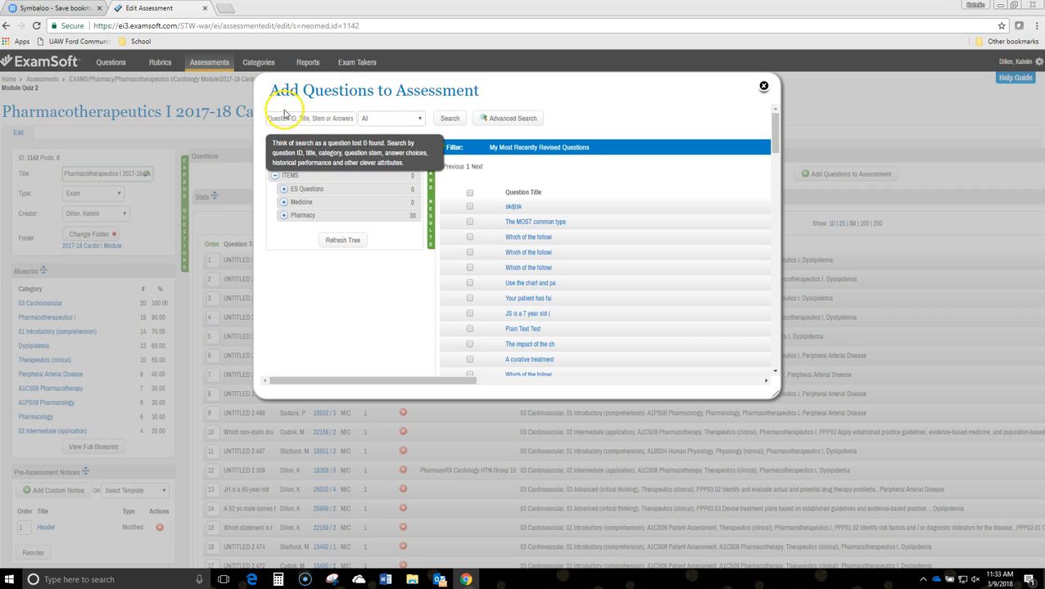
click(319, 121)
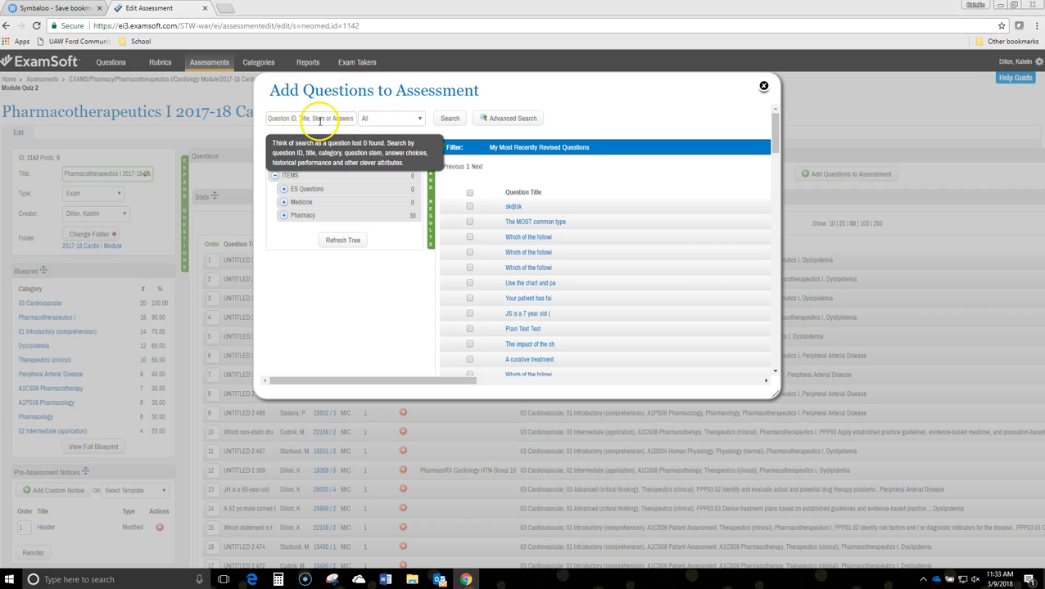
drag(461, 384, 528, 392)
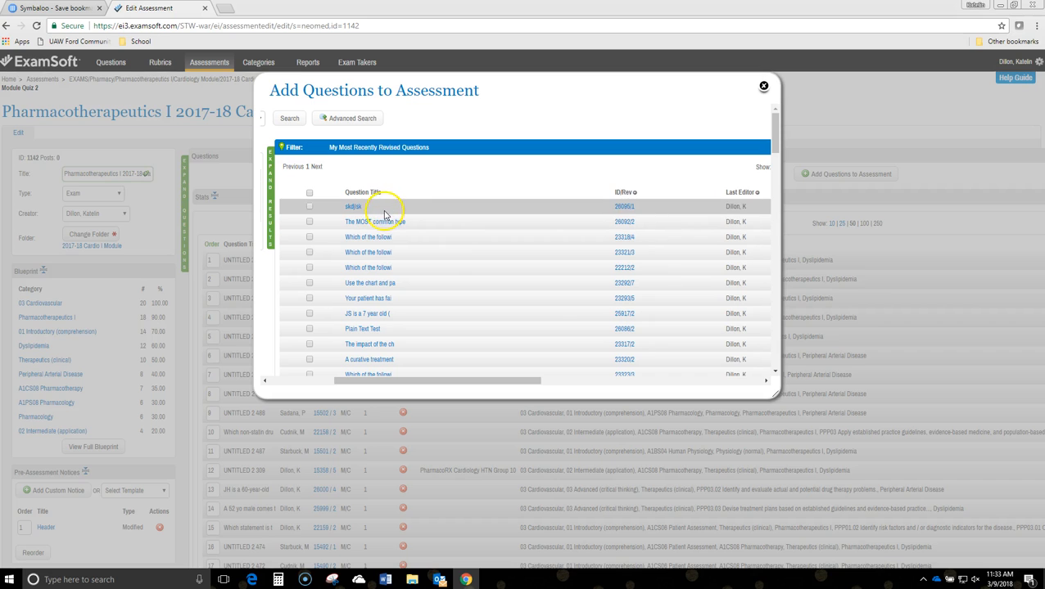
drag(518, 387, 396, 350)
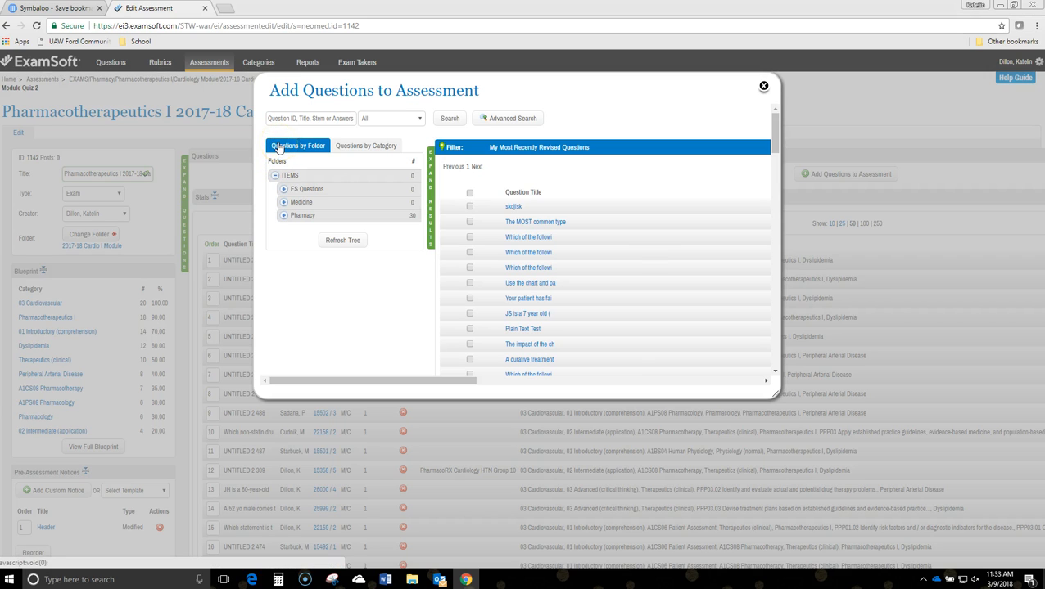
click(371, 152)
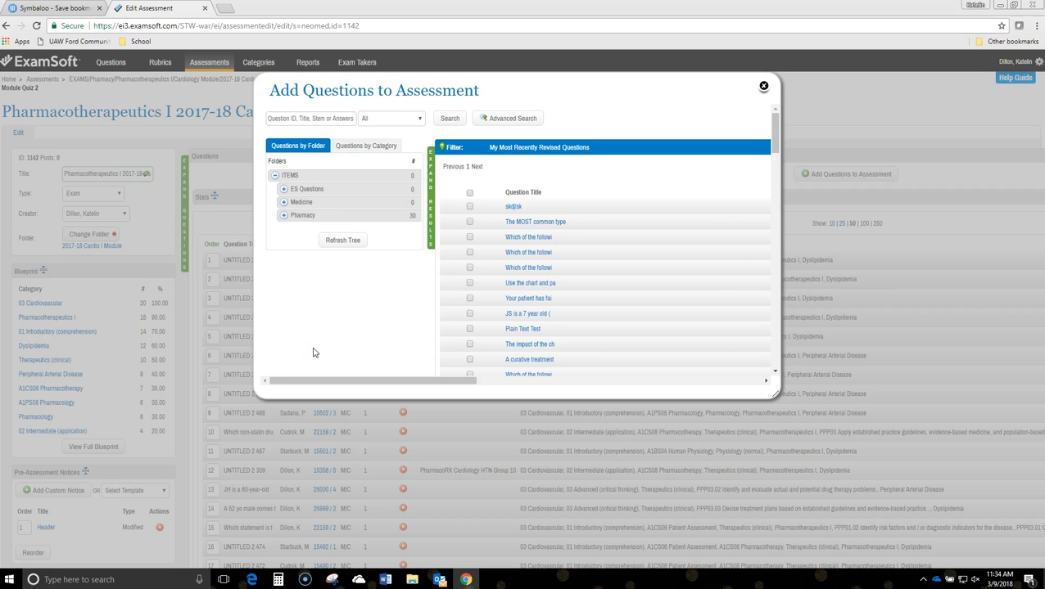
Show the questions available in the Cardiology Module folder under Pharmacy > Pharmacotherapeutics I
click(283, 217)
scroll(319, 232, down, 2)
scroll(320, 232, down, 2)
click(291, 304)
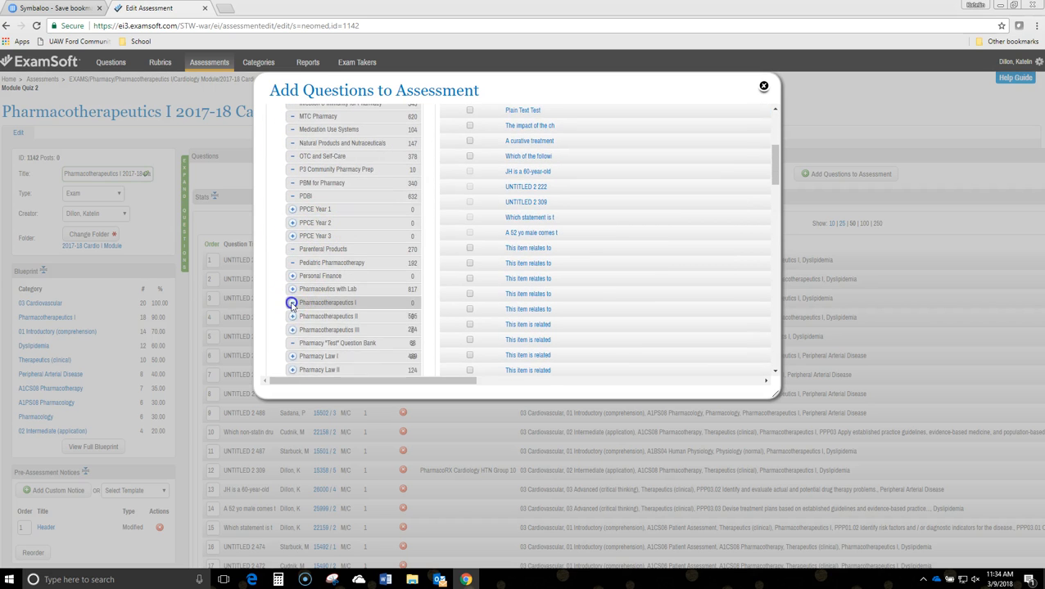
click(315, 315)
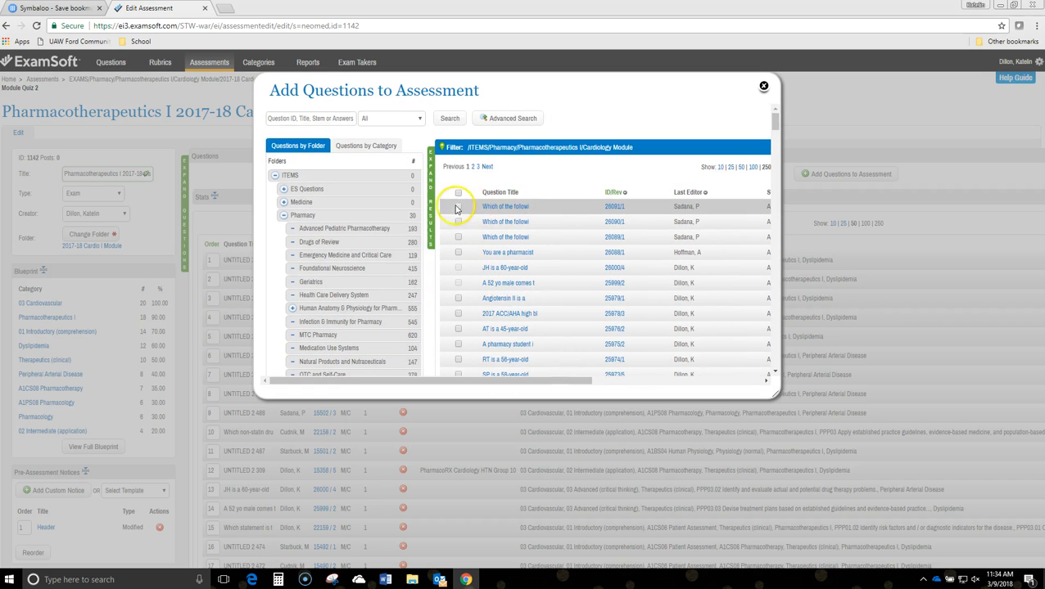
Select question 26091/1 for the quiz, switch the selection to question 26090/1, and clear that selection
click(459, 206)
click(297, 122)
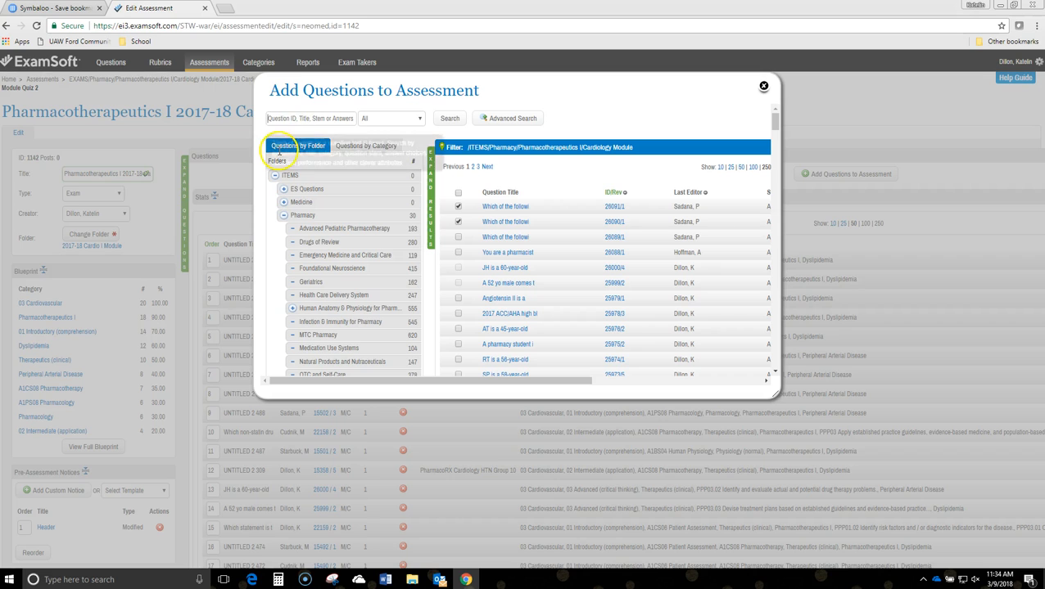
click(460, 208)
click(459, 223)
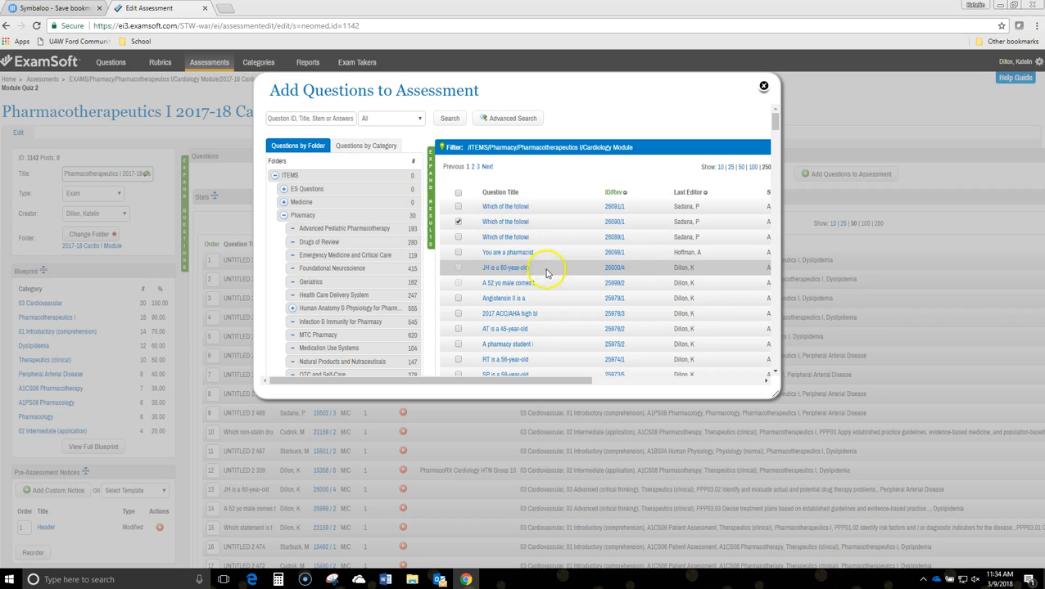
scroll(551, 223, down, 10)
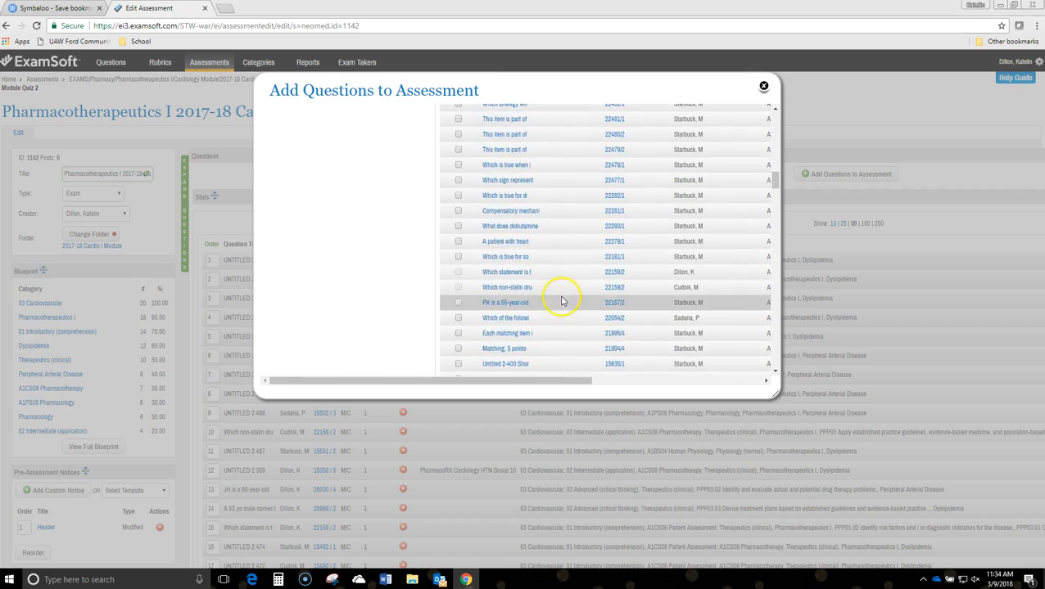
scroll(559, 276, down, 12)
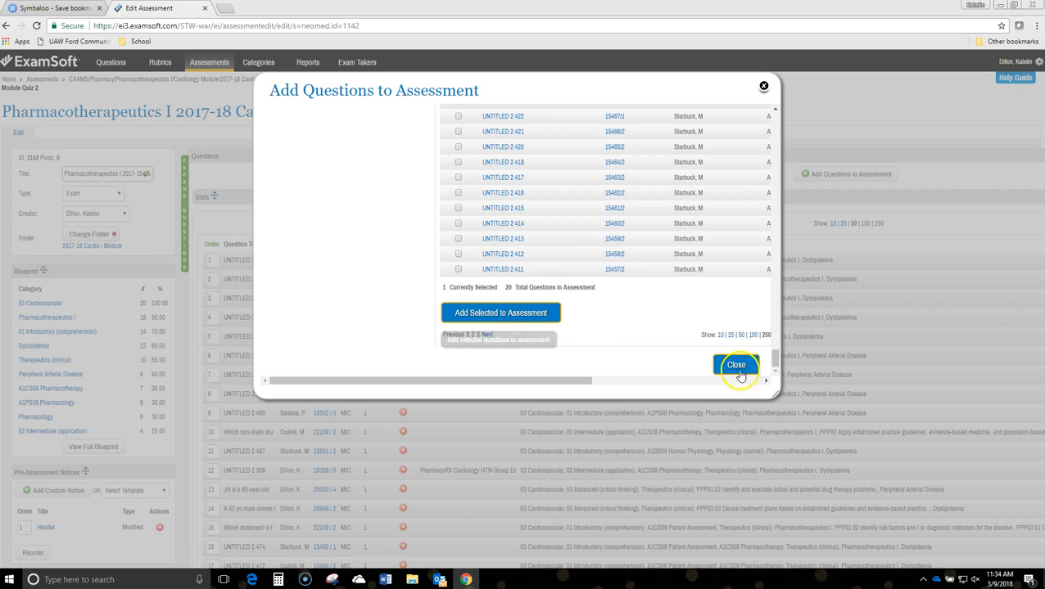
drag(776, 358, 755, 111)
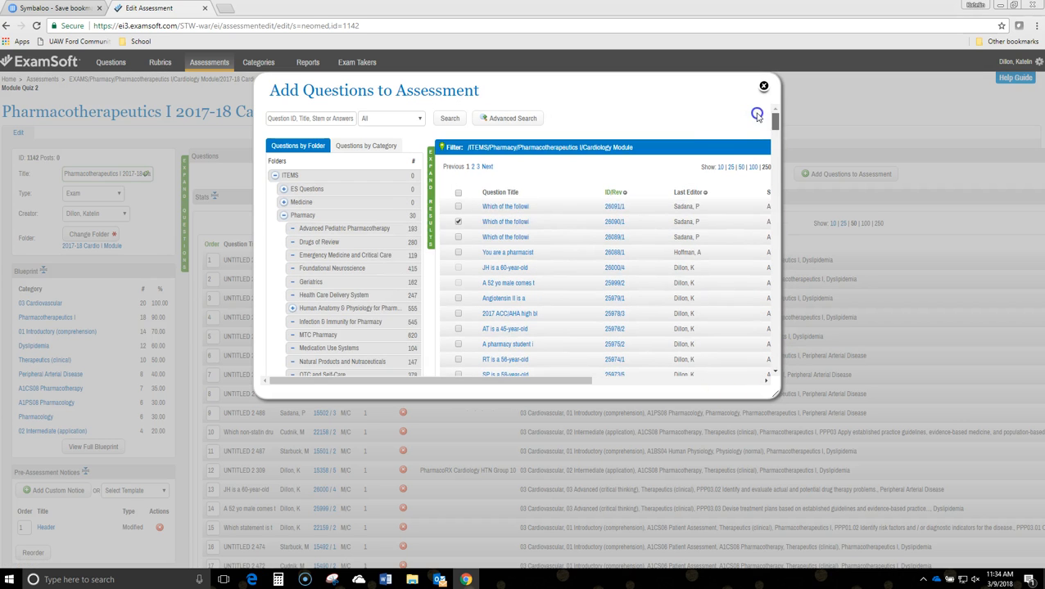
click(458, 222)
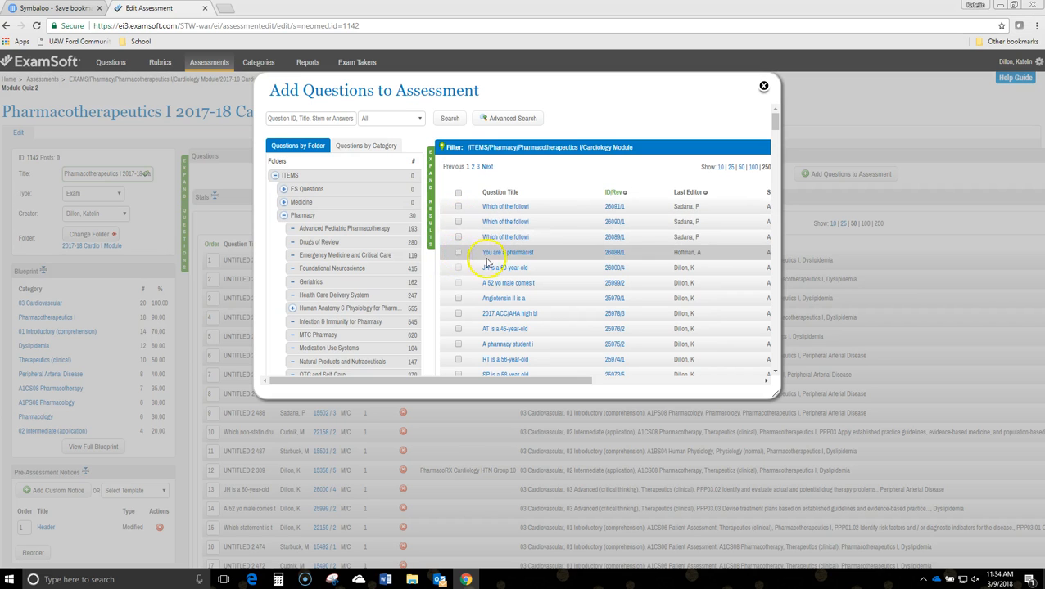
Go to the end of the available questions and close the Add Questions to Assessment dialog without adding any
scroll(559, 331, down, 15)
scroll(591, 320, down, 20)
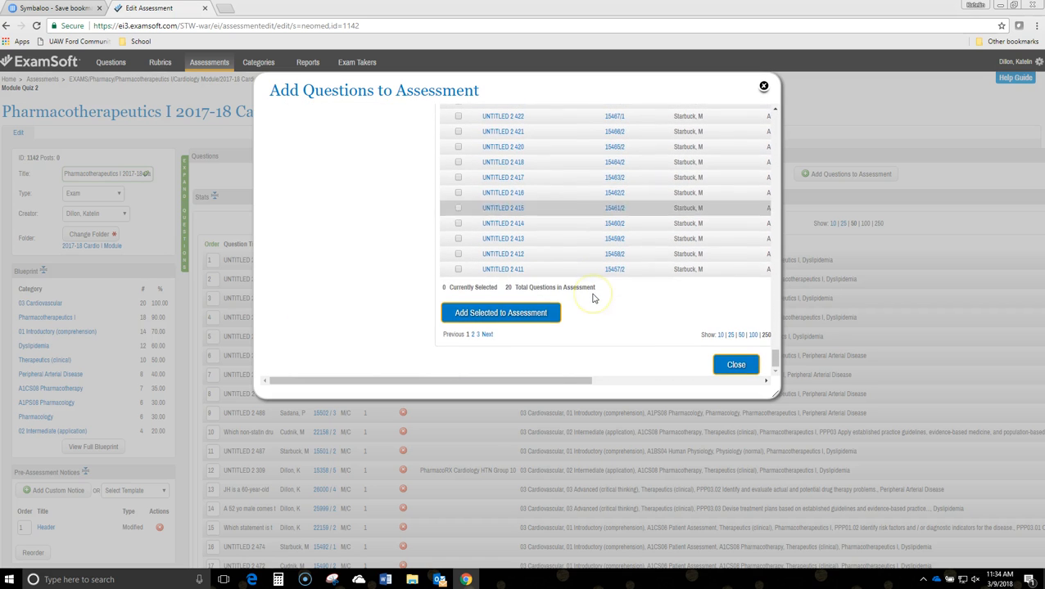
click(389, 380)
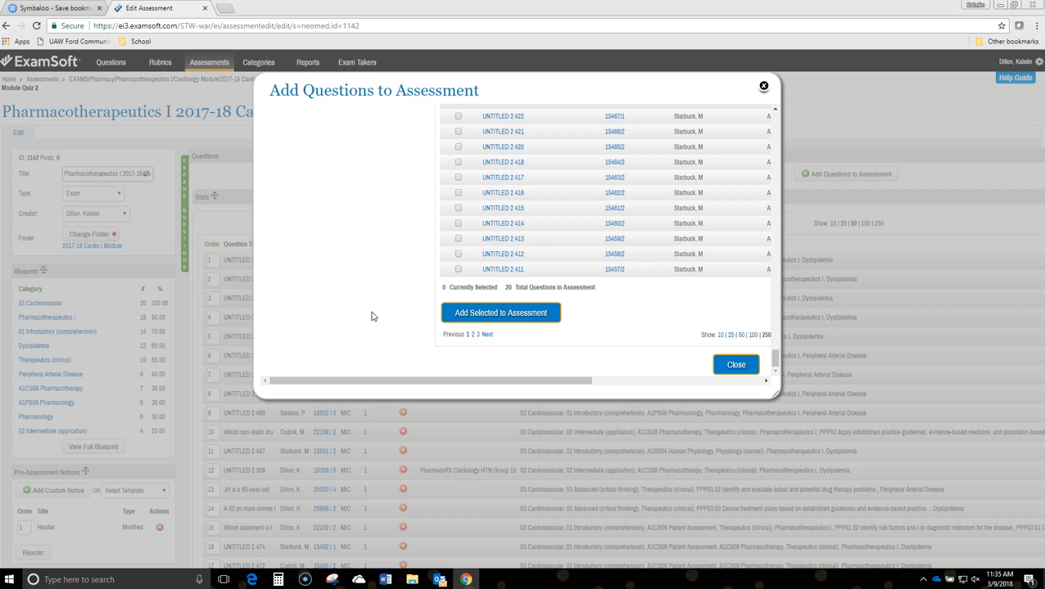
click(739, 364)
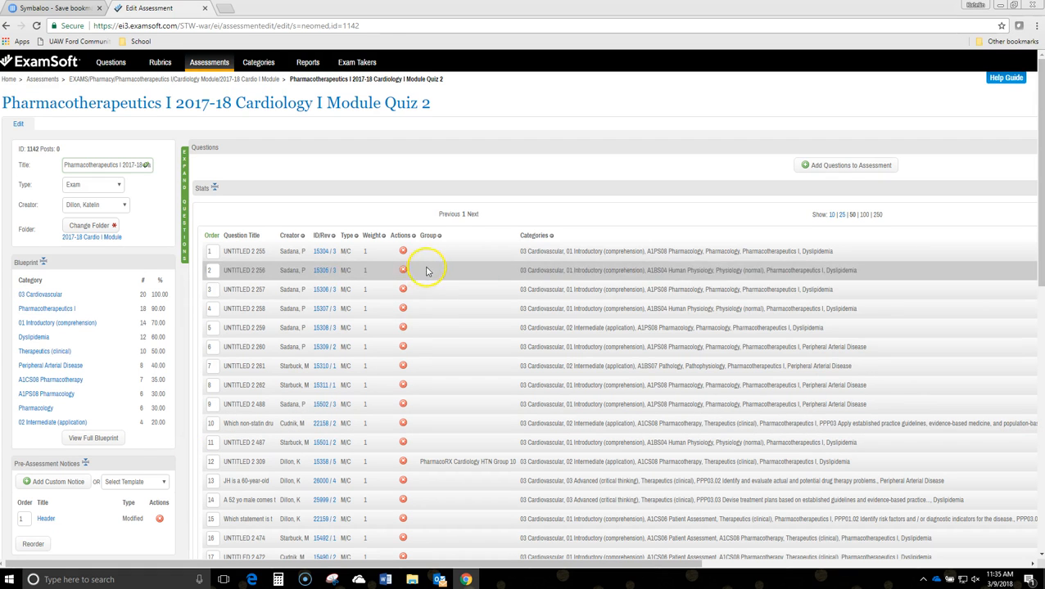
Review the quiz's question list, blueprint categories, scoring, security options and enabled exam options
scroll(427, 283, down, 7)
scroll(327, 176, up, 1)
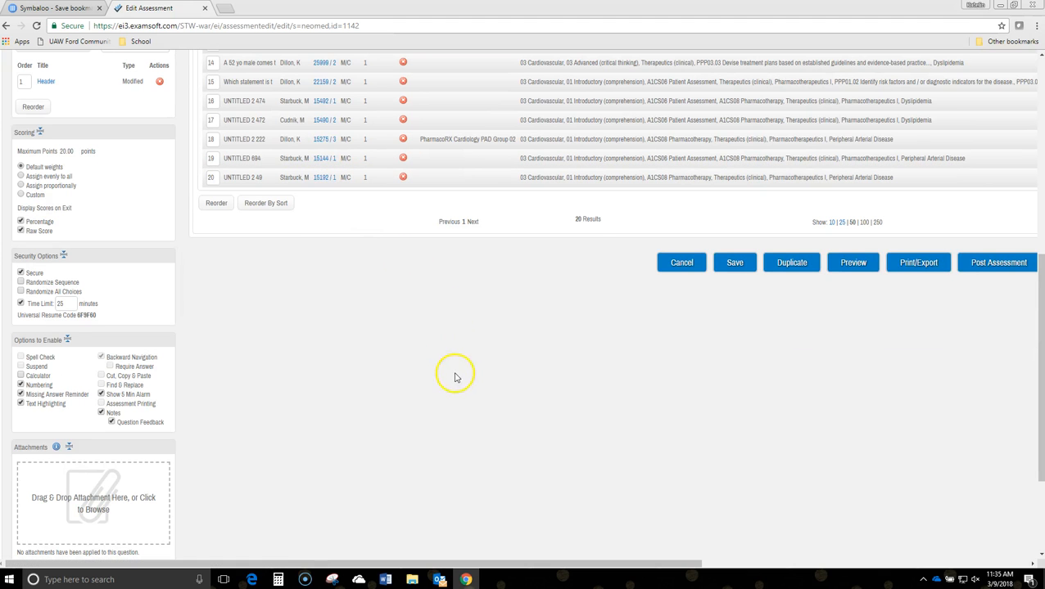
scroll(590, 412, up, 5)
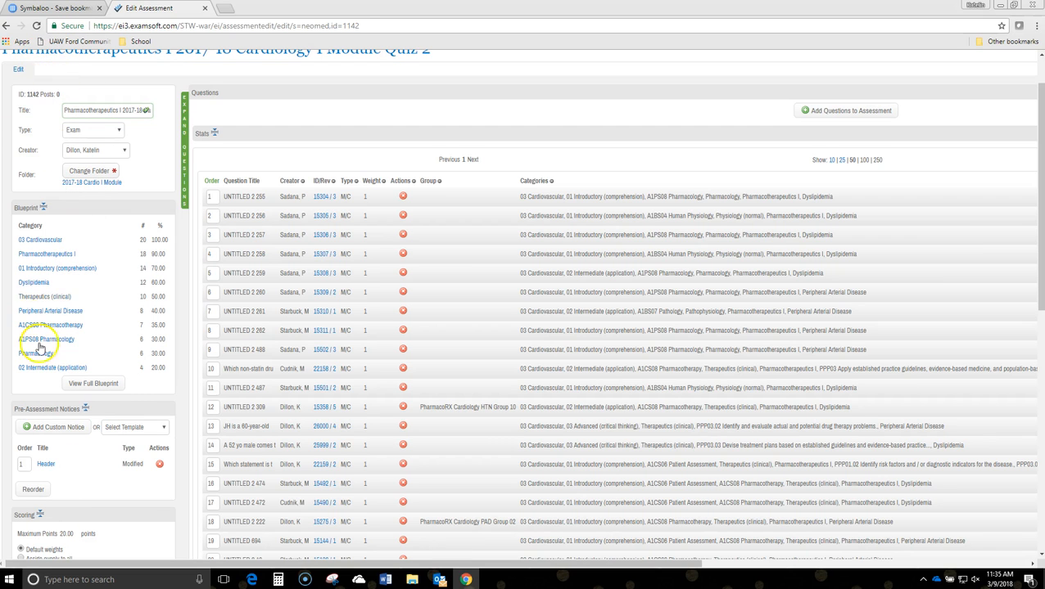
scroll(43, 487, down, 2)
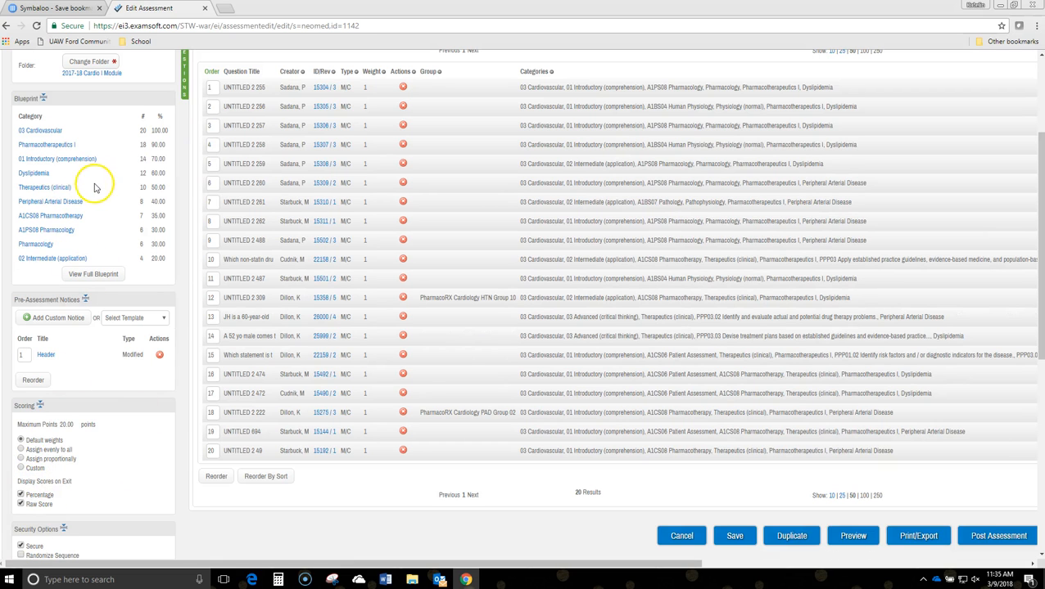
scroll(96, 182, up, 3)
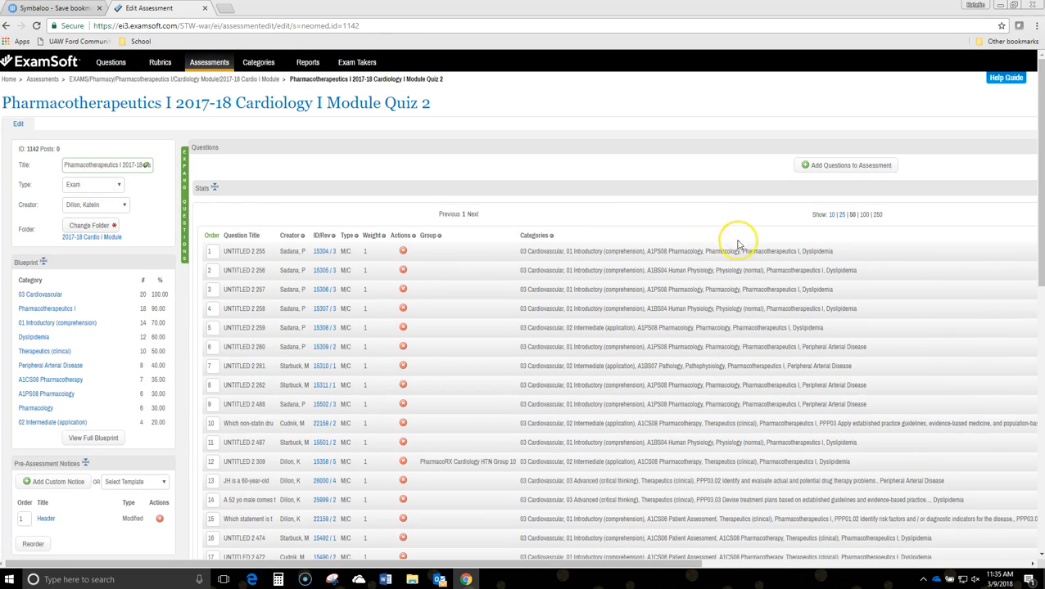
Save the Pharmacotherapeutics I 2017-18 Cardiology I Module Quiz 2 assessment and return to the start of its question list
scroll(827, 352, down, 3)
scroll(834, 373, down, 1)
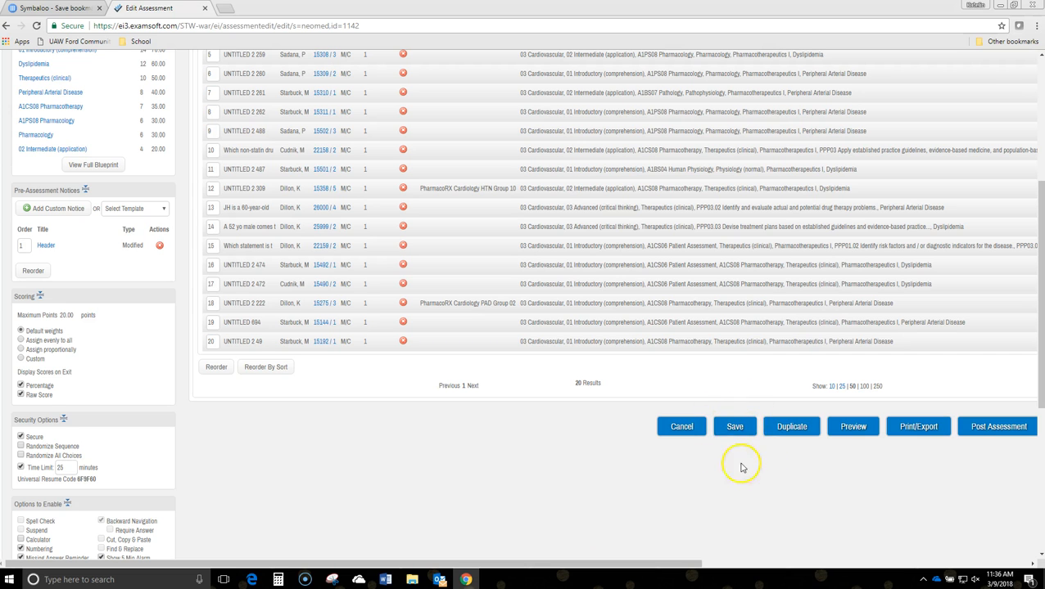
click(734, 429)
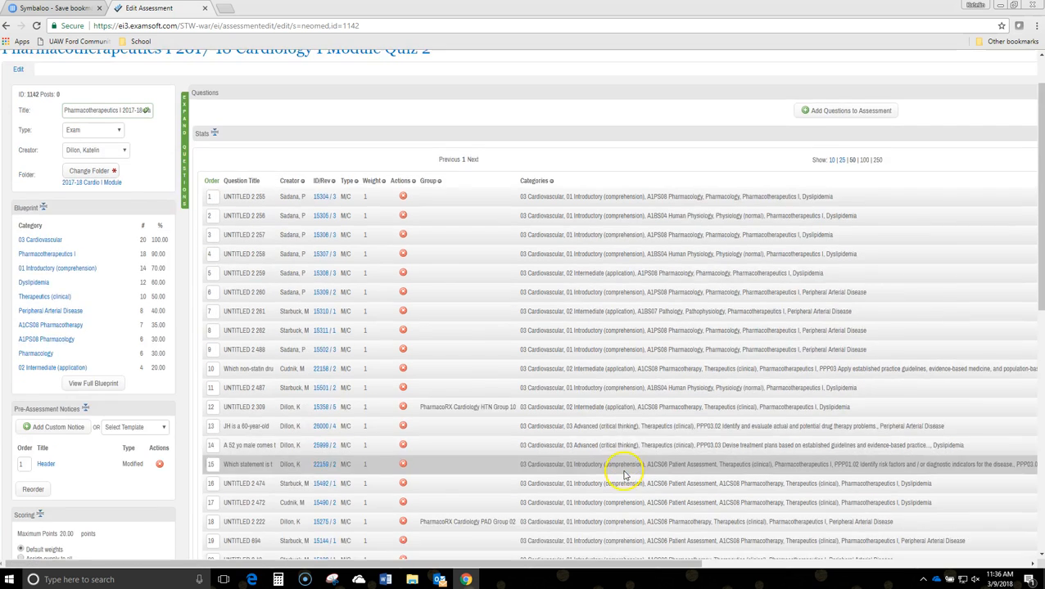
scroll(623, 475, up, 1)
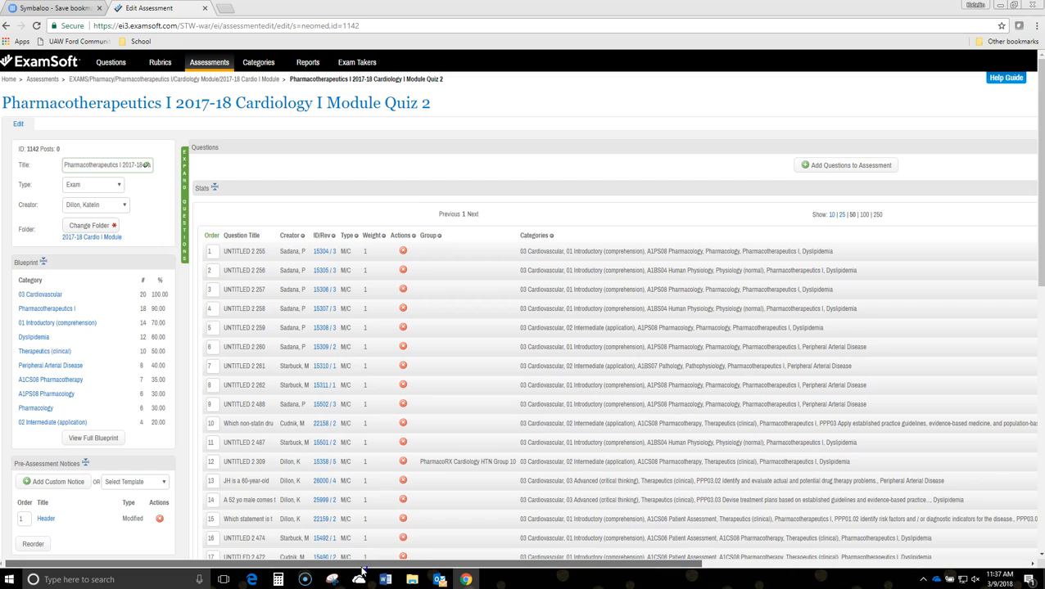
Log out of the ExamSoft account from the quiz's edit page
drag(363, 567, 751, 553)
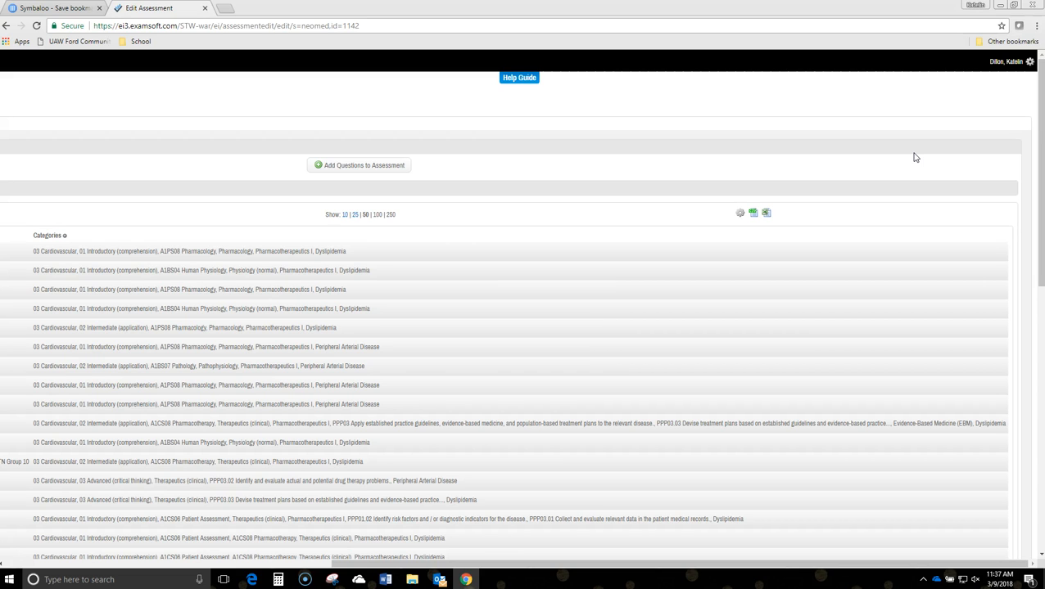
click(991, 63)
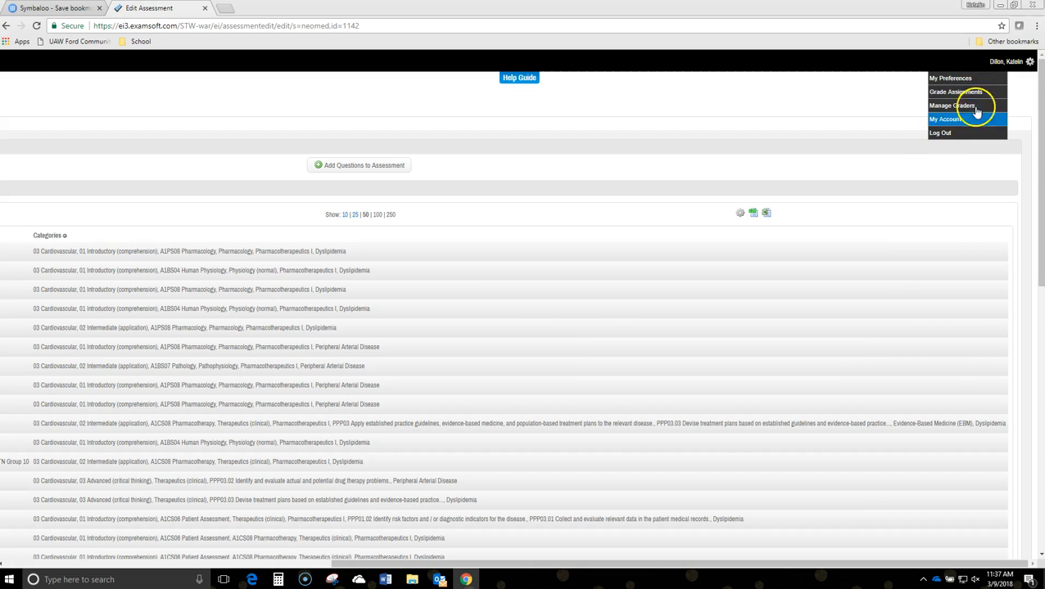
click(963, 134)
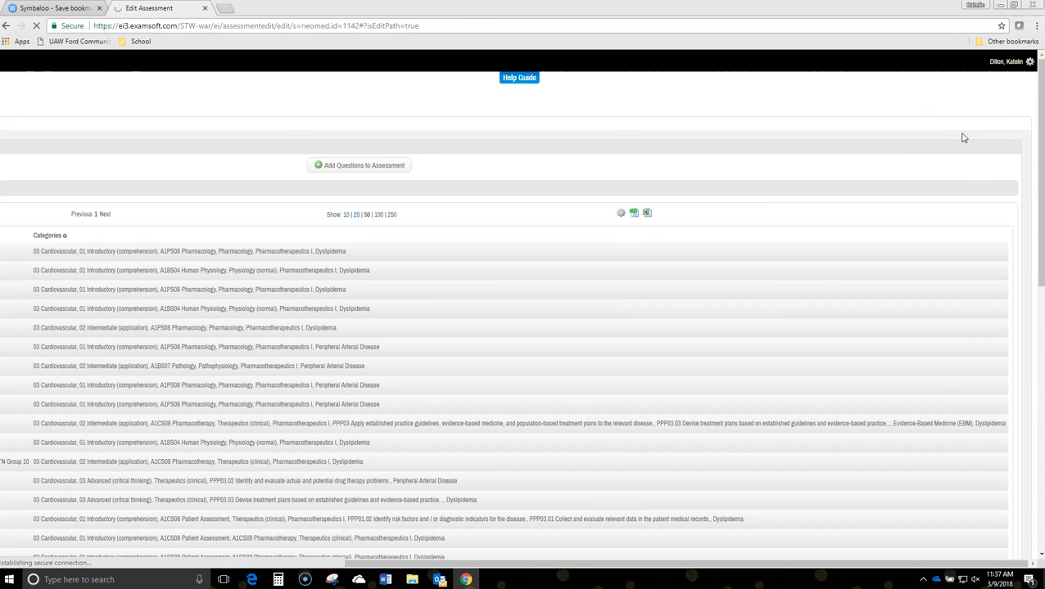